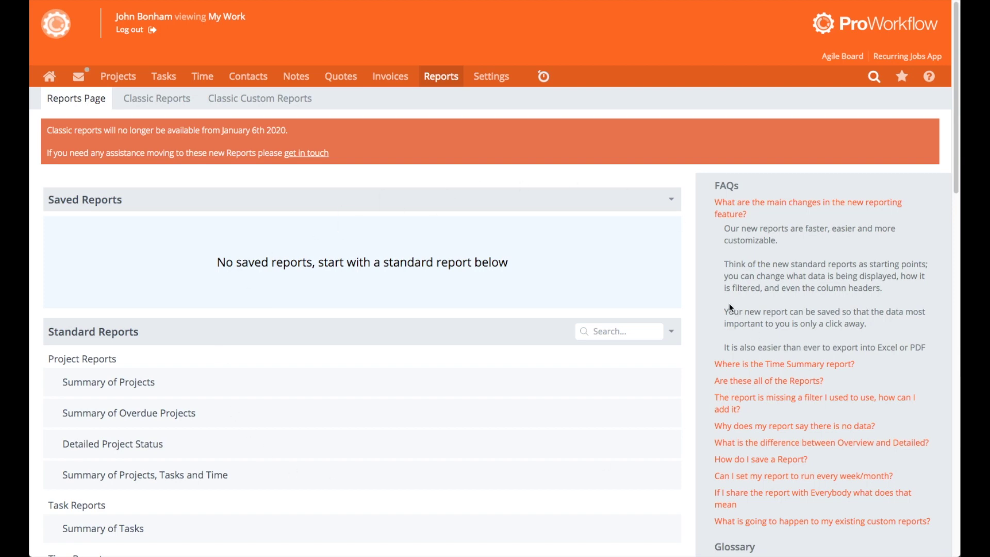
Look through the standard reports and the Classic Reports list, and return to the Reports Page.
scroll(692, 295, "down", 3)
scroll(693, 295, "down", 7)
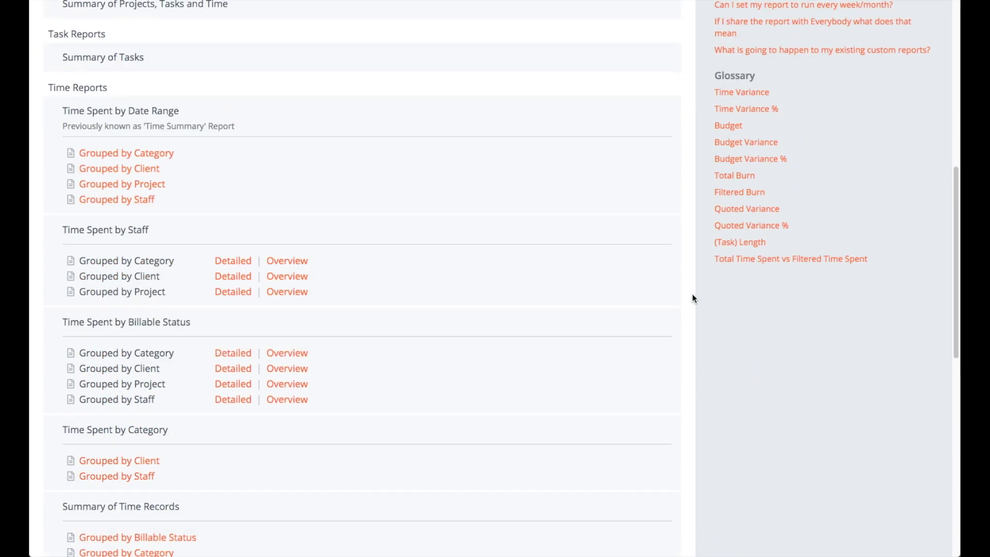
scroll(692, 294, "up", 2)
scroll(692, 295, "up", 7)
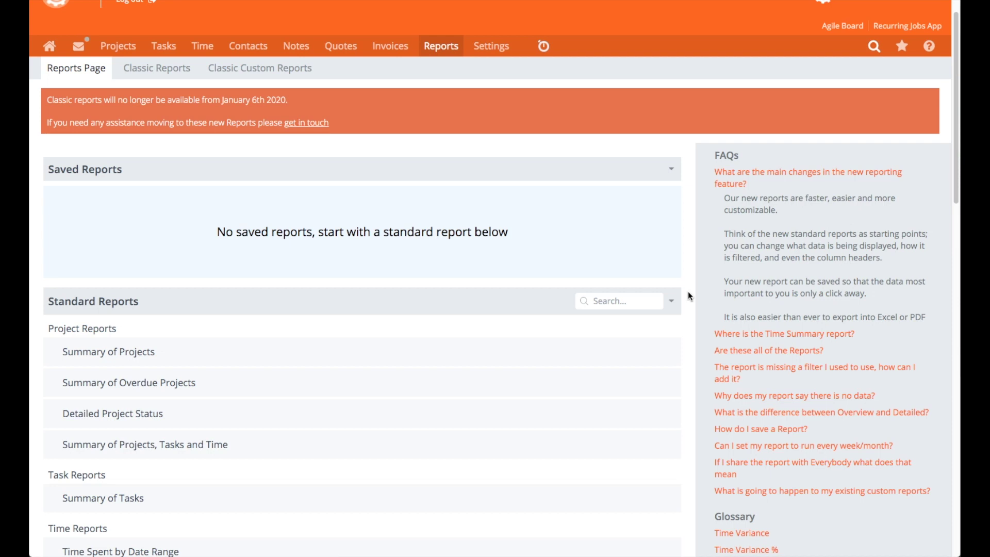
left_click(148, 69)
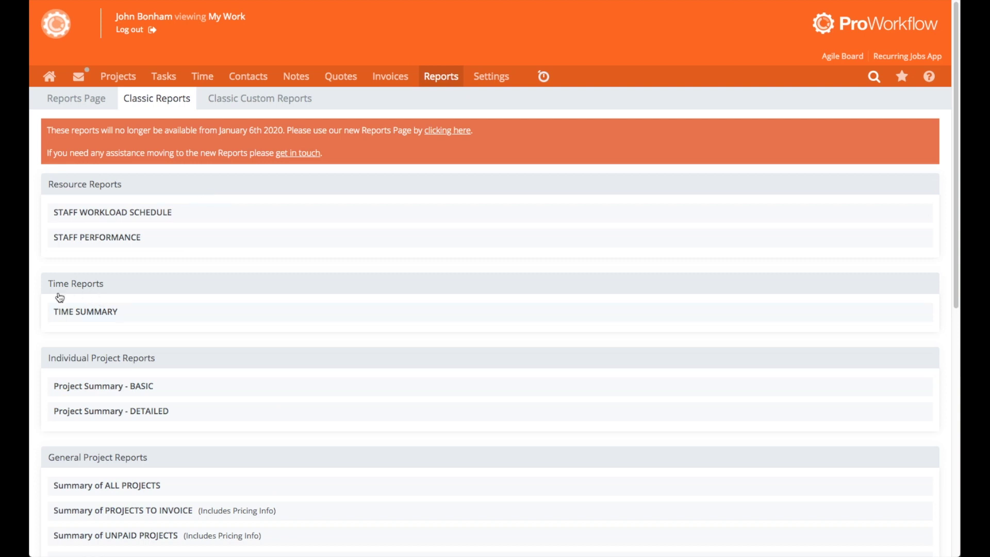
left_click(88, 110)
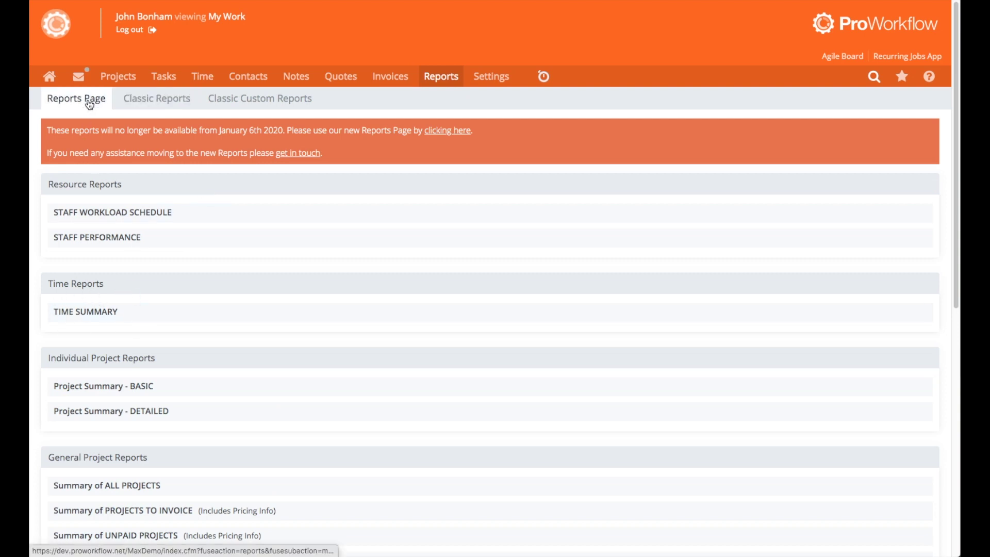
Collapse all the Time Reports groups in the Standard Reports list, from Time Spent by Date Range to Summary of Time Records.
scroll(181, 243, "down", 5)
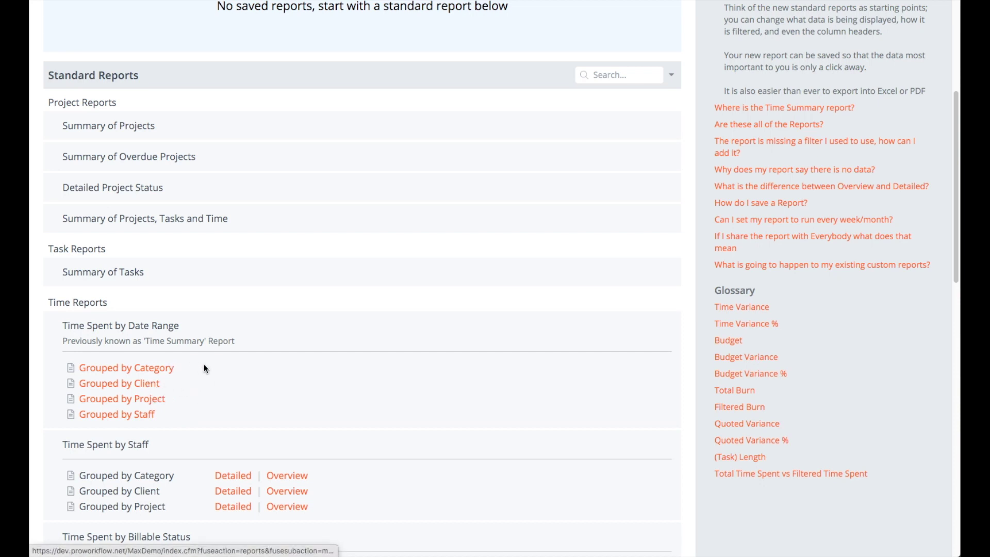
left_click(264, 338)
left_click(267, 364)
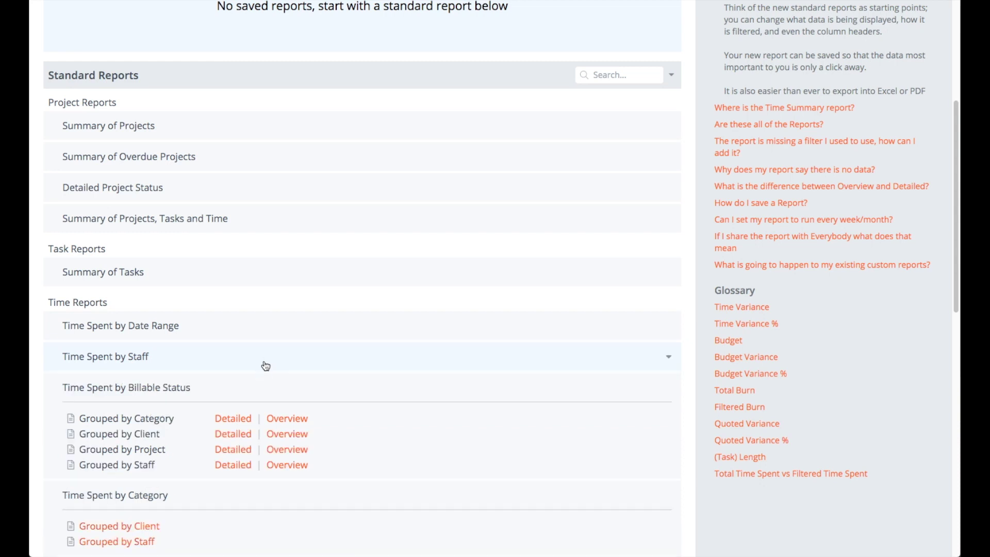
left_click(255, 390)
left_click(231, 429)
left_click(225, 442)
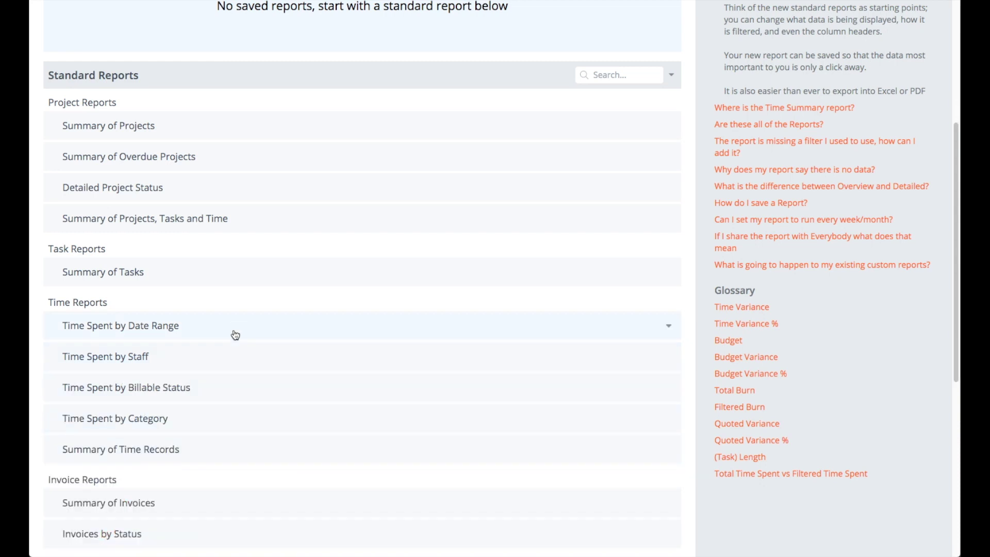
Open the Time Spent by Date Range report grouped by staff and run it with a weekly breakdown.
left_click(235, 336)
left_click(146, 415)
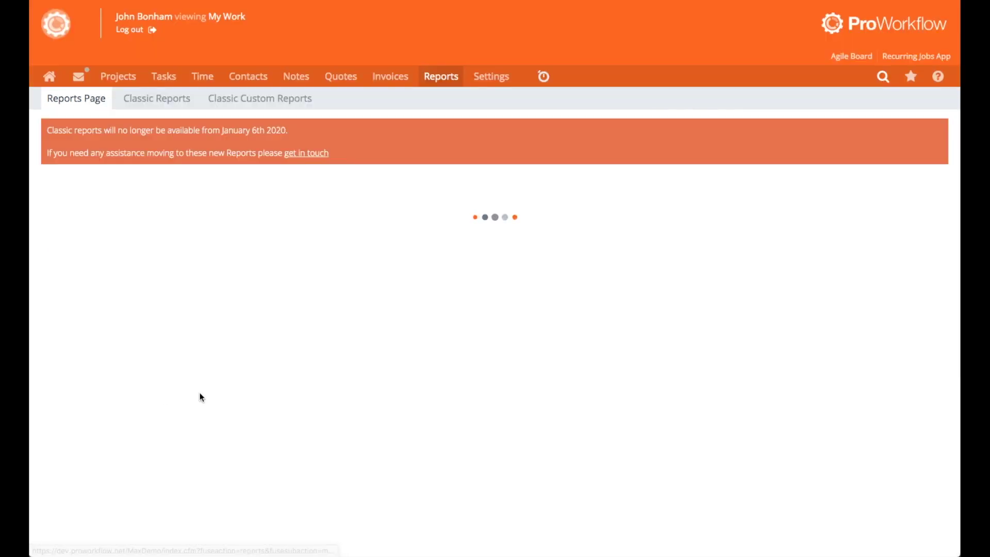
left_click(804, 256)
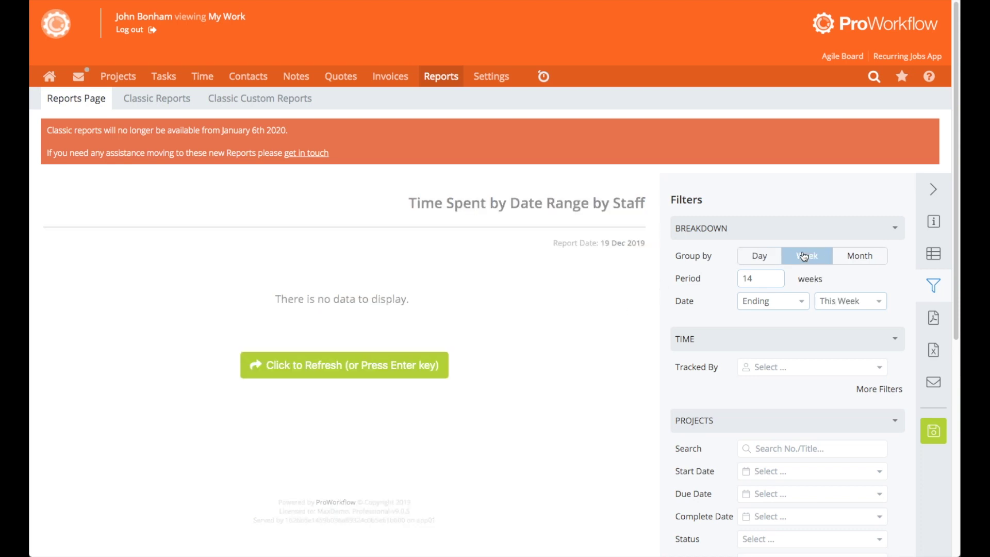
left_click(366, 376)
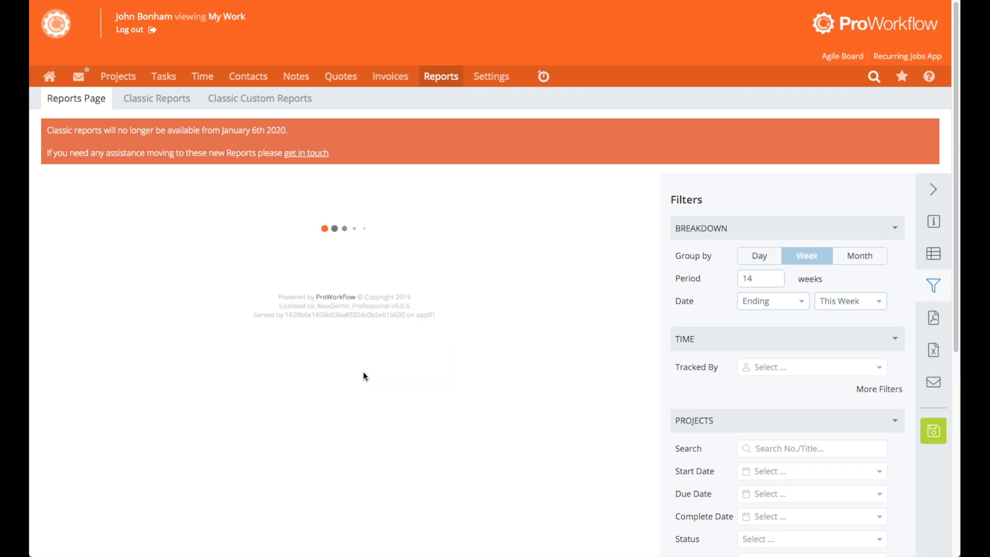
Regroup the time report by month, refresh it, and open its report description.
left_click(855, 257)
left_click(412, 368)
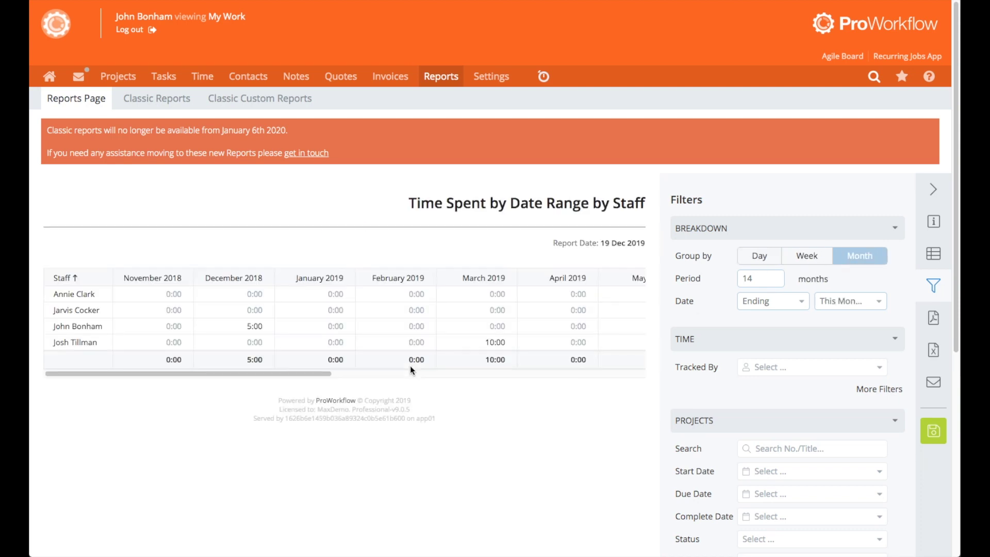
left_click(941, 229)
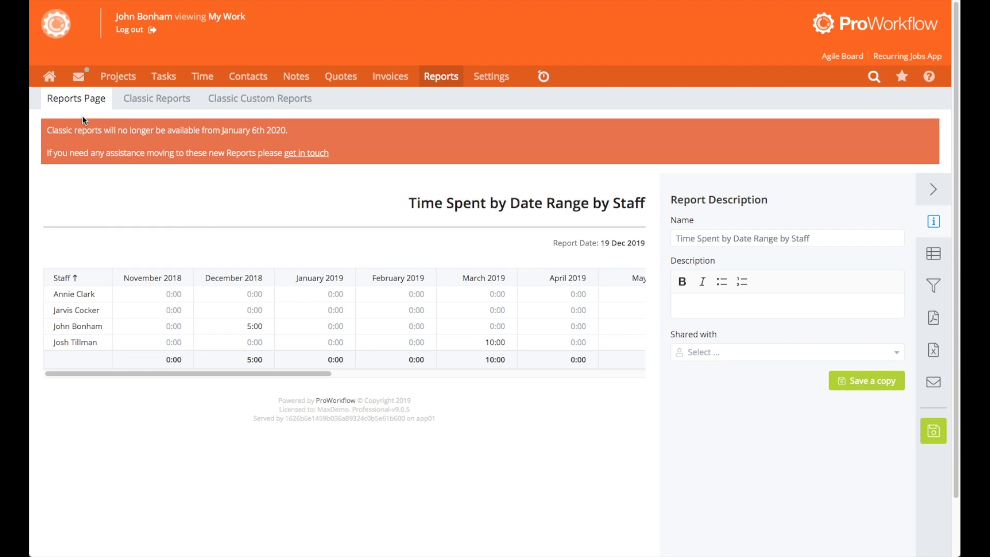
Return to the Reports Page, collapse Time Spent by Date Range, and open the Summary of Projects report with no grouping.
left_click(77, 101)
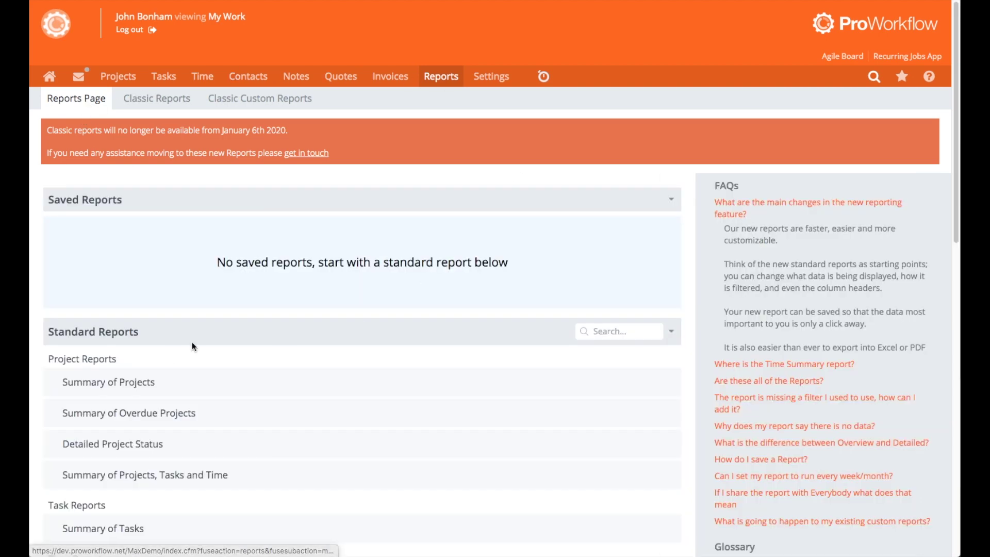
scroll(231, 345, "down", 3)
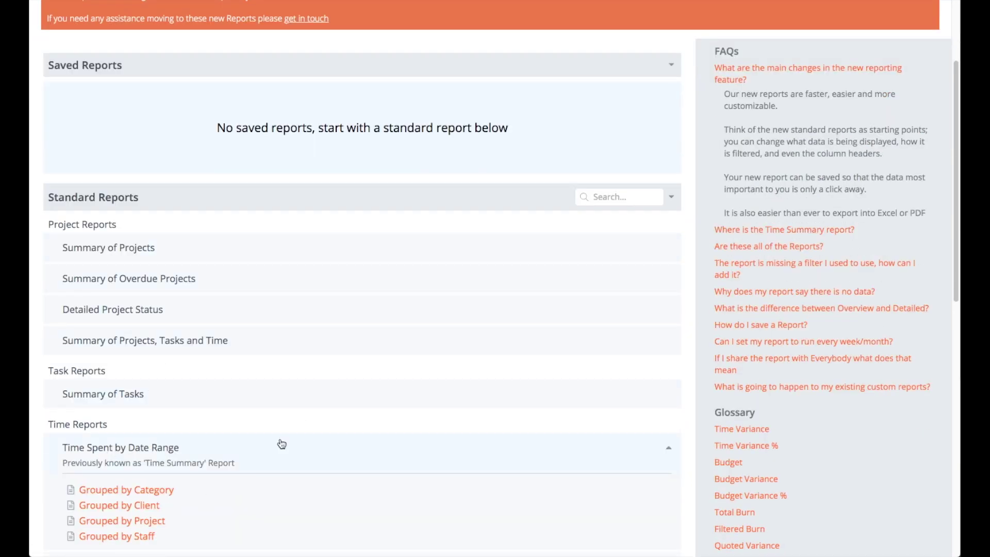
left_click(269, 462)
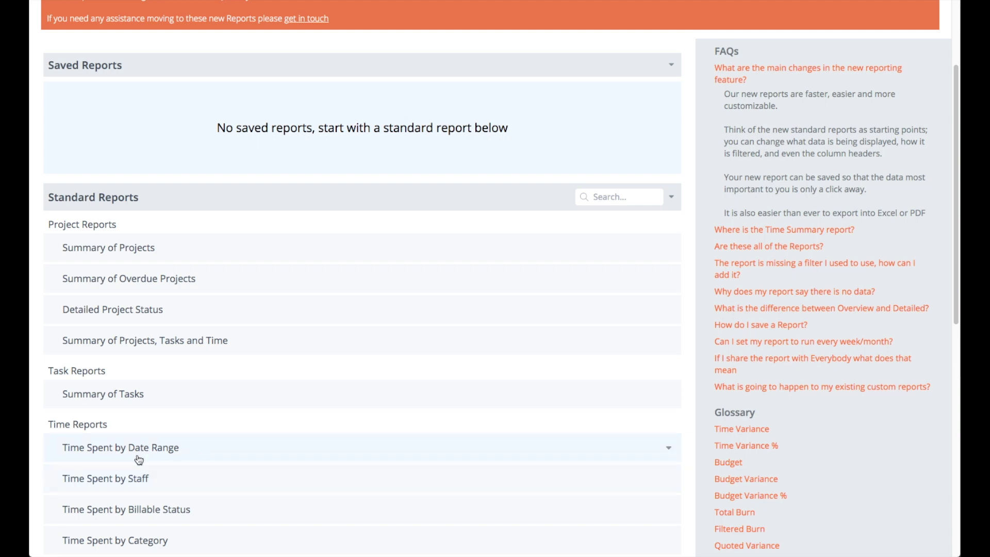
left_click(195, 246)
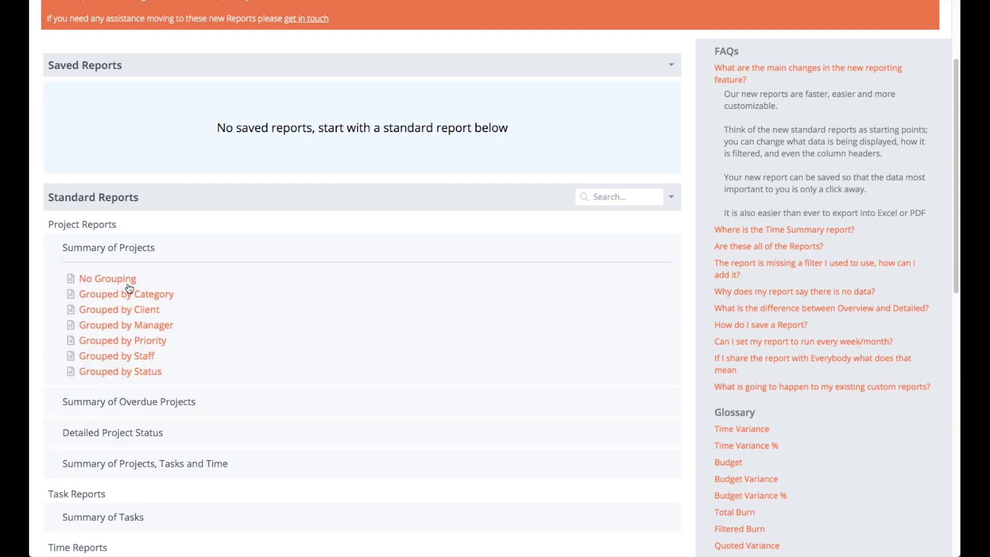
left_click(127, 283)
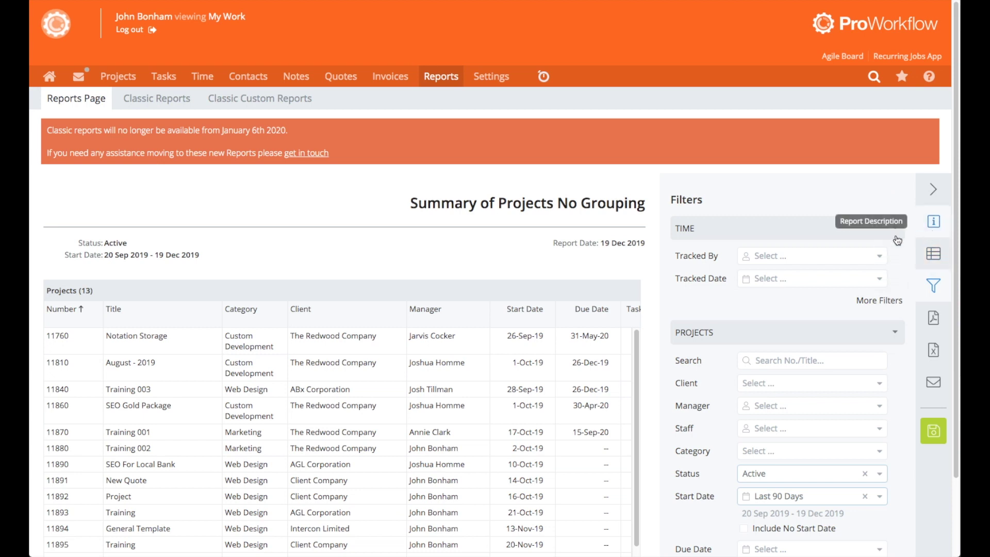
Name the report "Invoice Reports" in its description and save it as a copy.
left_click(933, 223)
triple_click(809, 240)
type("Invoice Reports")
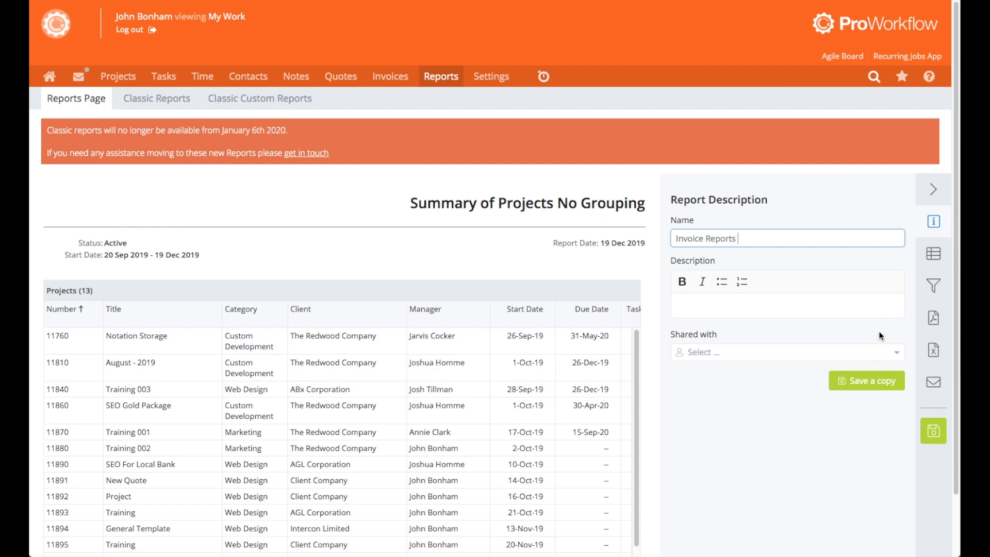
left_click(867, 381)
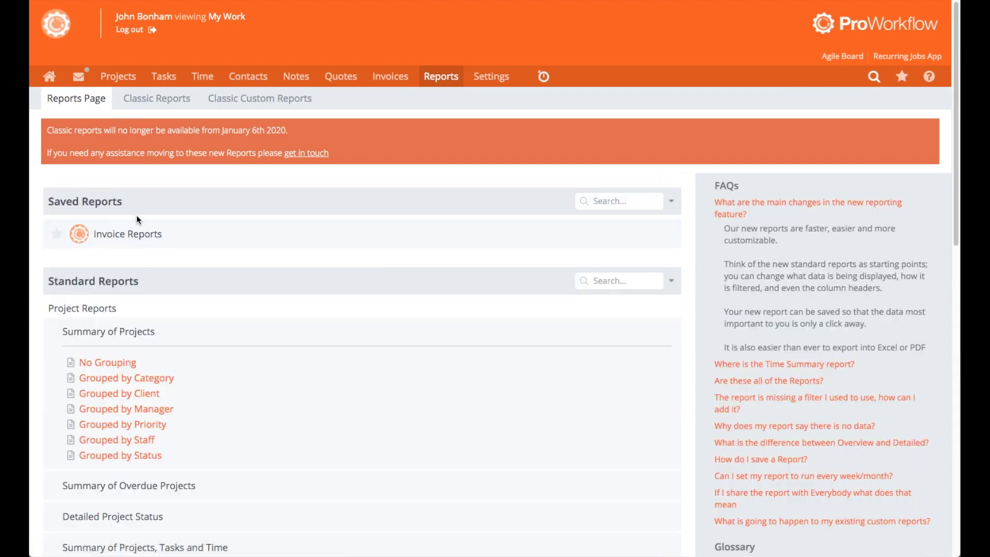
Open the Summary of Projects report grouped by client from the Standard Reports list.
left_click(189, 336)
scroll(200, 325, "down", 1)
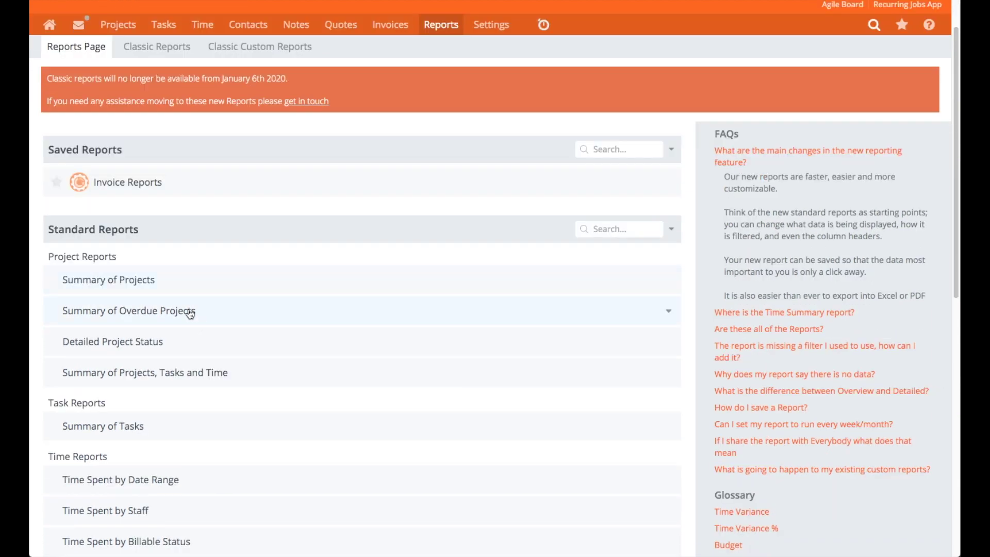
left_click(154, 281)
left_click(128, 343)
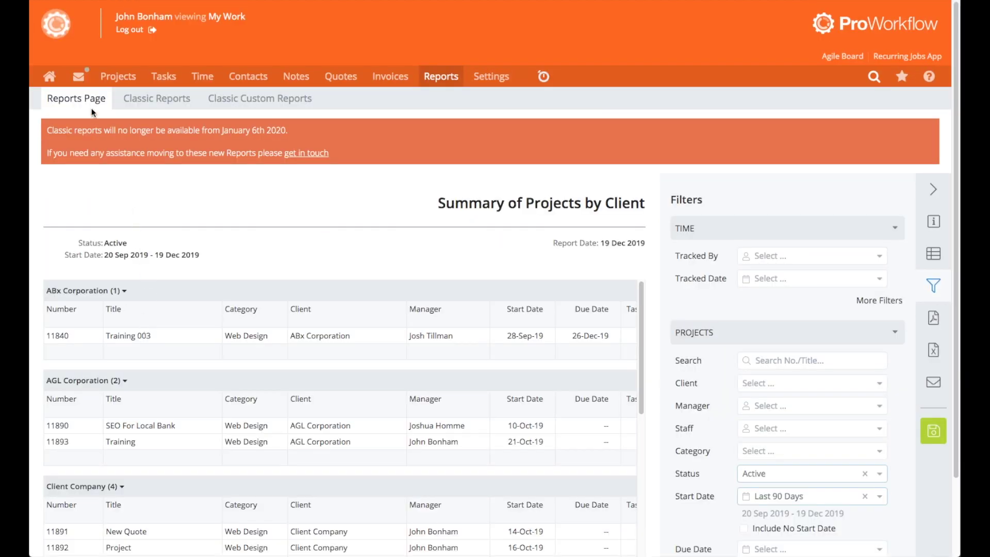
Return to the Reports Page and examine the standard report categories, including the groupings of Time Spent by Date Range.
left_click(91, 107)
left_click(350, 335)
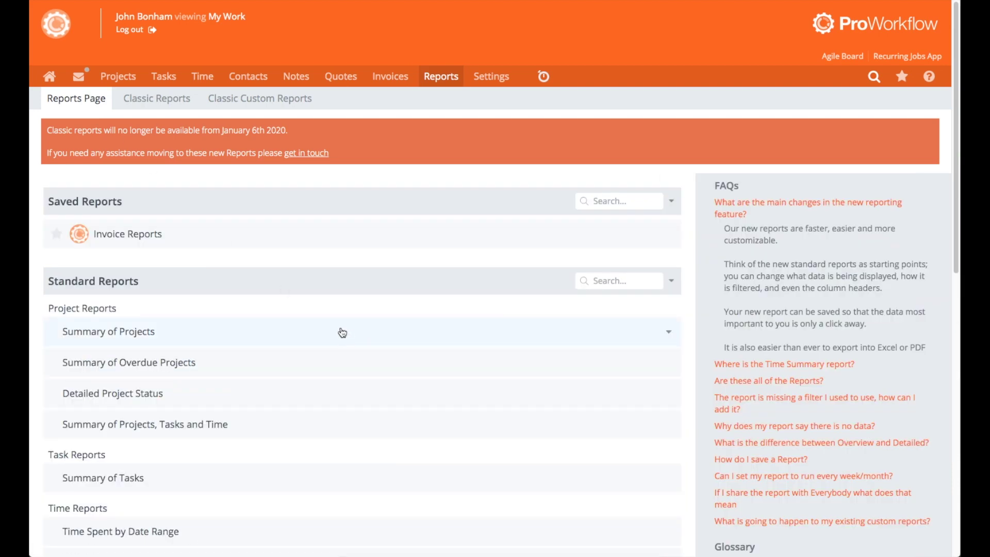
scroll(342, 331, "down", 2)
scroll(248, 385, "down", 6)
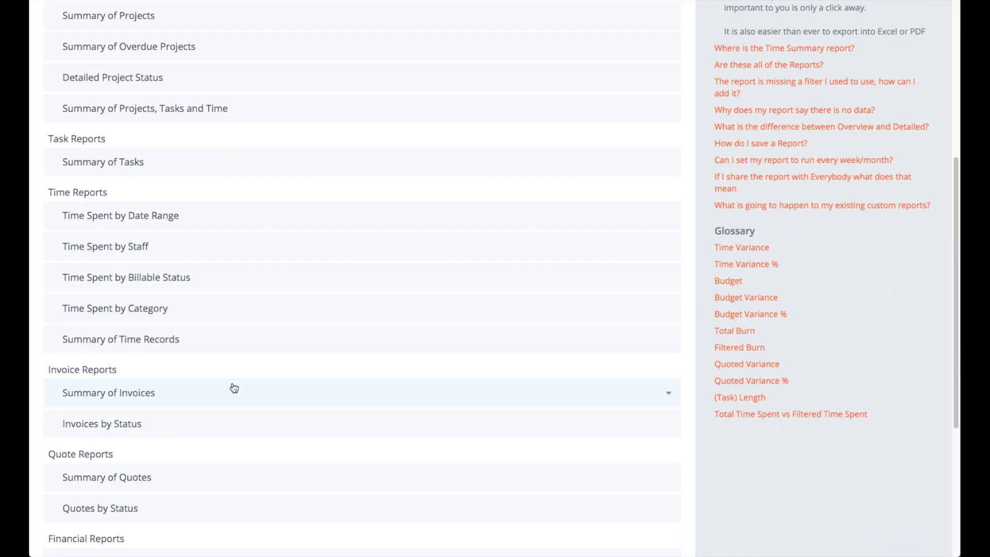
left_click(195, 208)
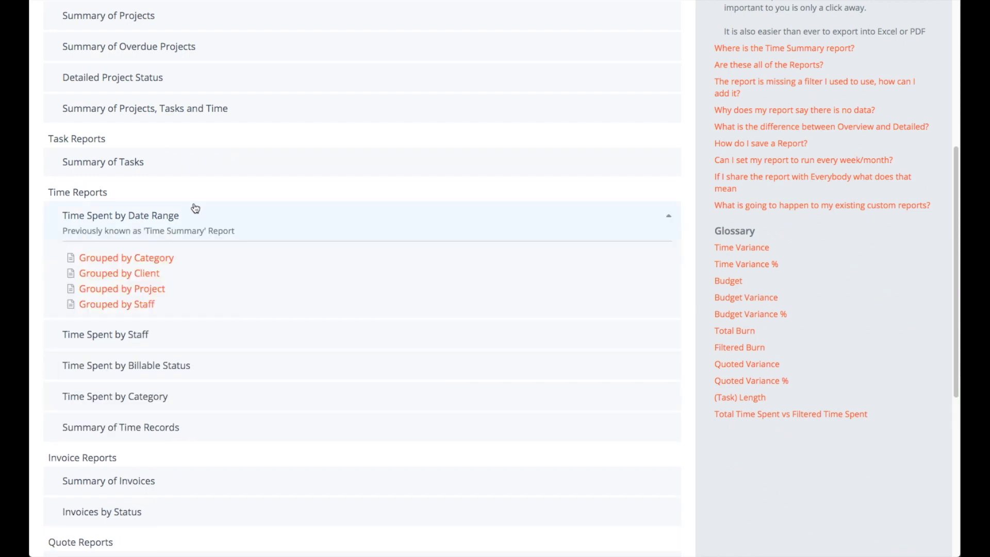
left_click(188, 214)
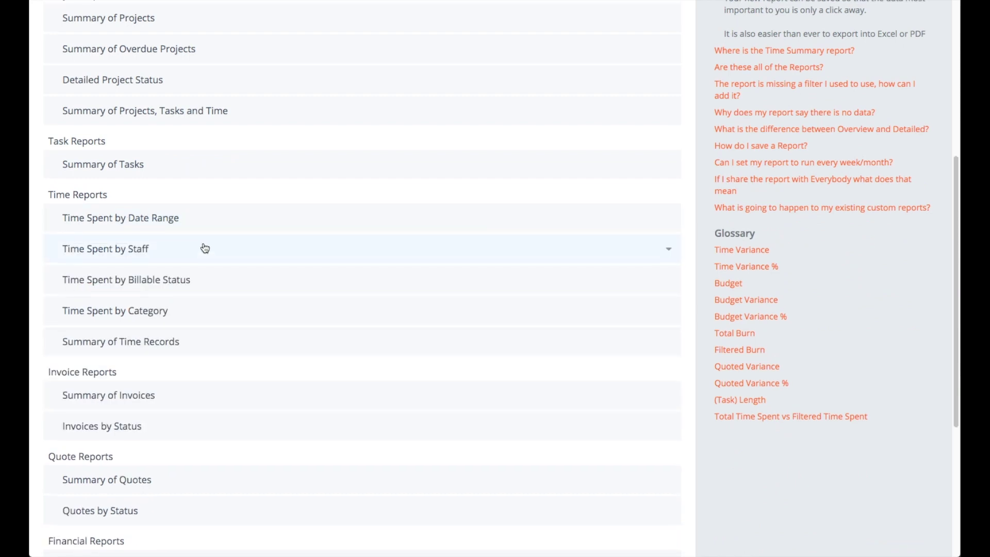
scroll(205, 248, "up", 2)
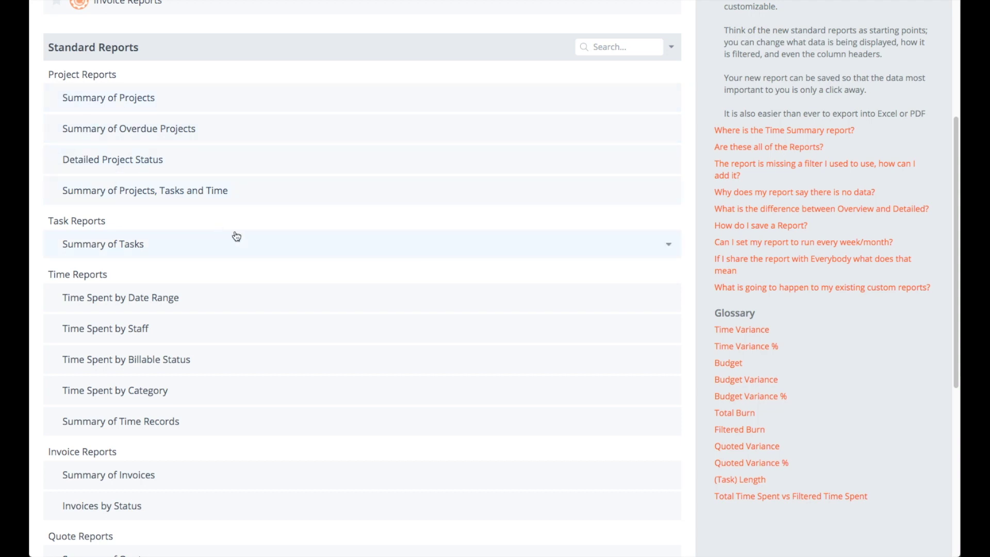
scroll(240, 238, "down", 1)
scroll(250, 255, "up", 5)
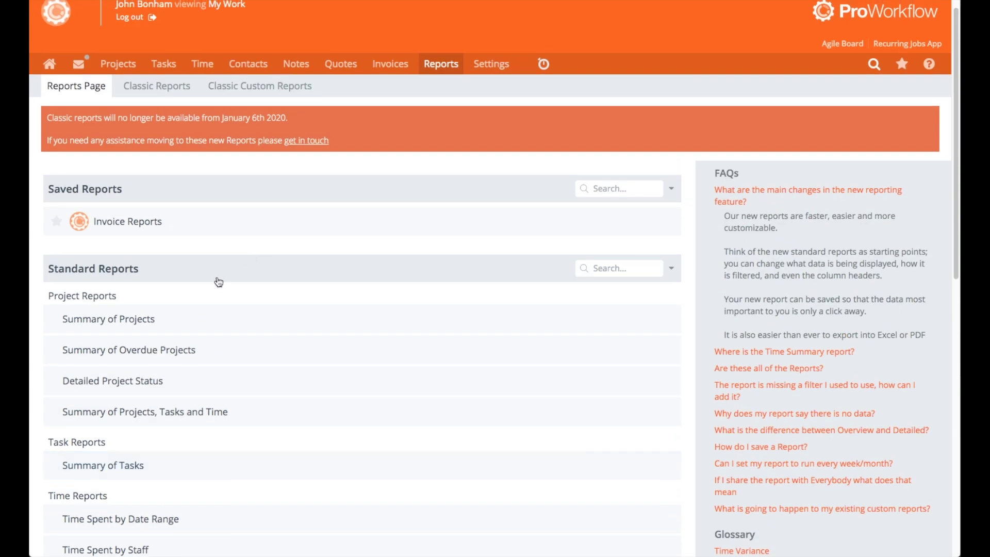
View the Summary of Projects report without grouping and go back to the Reports Page.
left_click(153, 320)
left_click(124, 350)
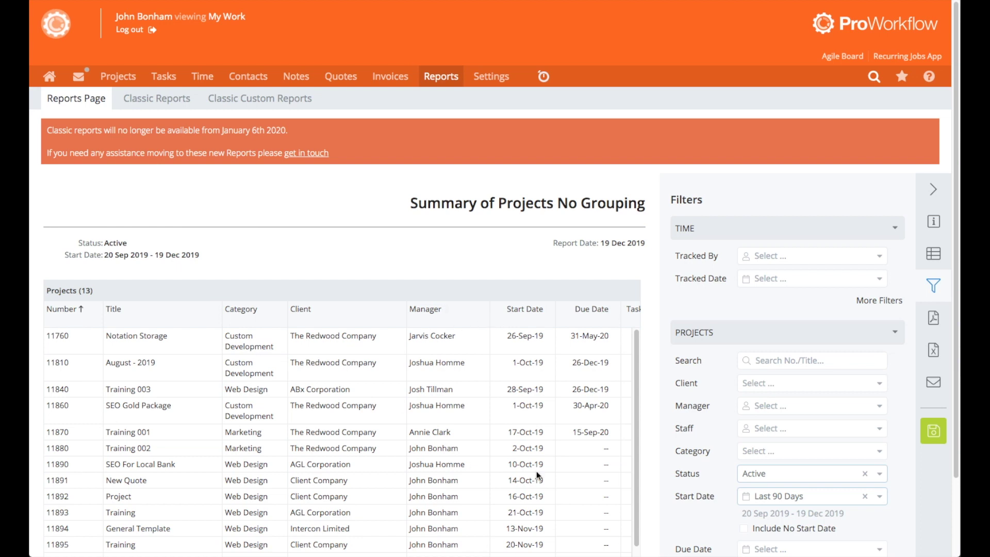
left_click(89, 103)
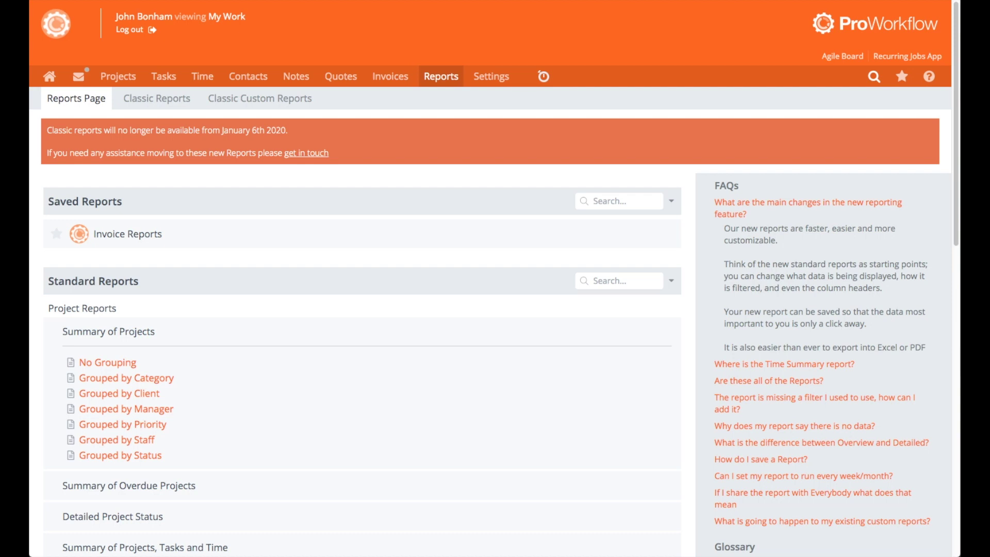
Reopen the Summary of Projects report grouped by client and review its time and project filters.
left_click(484, 330)
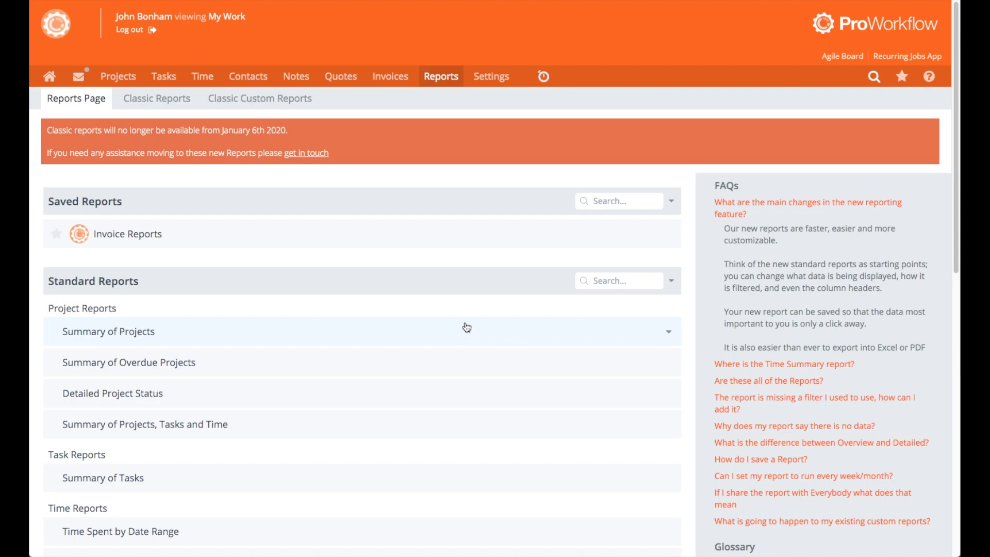
scroll(466, 328, "down", 4)
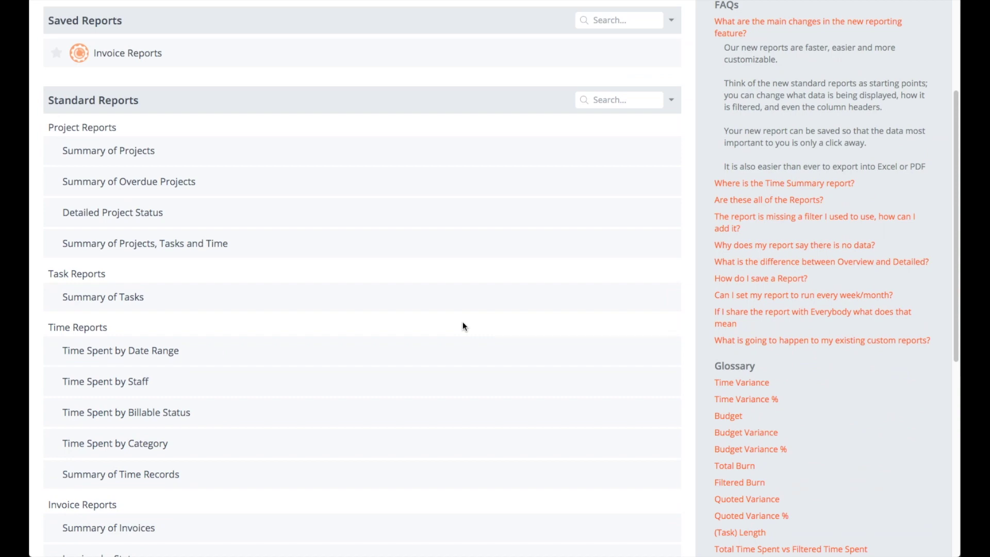
scroll(463, 326, "up", 4)
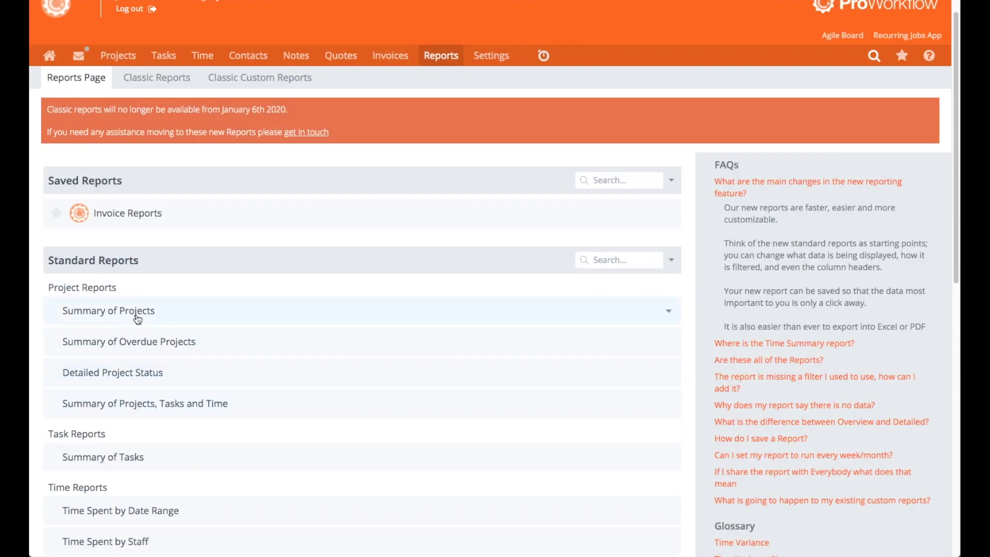
left_click(137, 316)
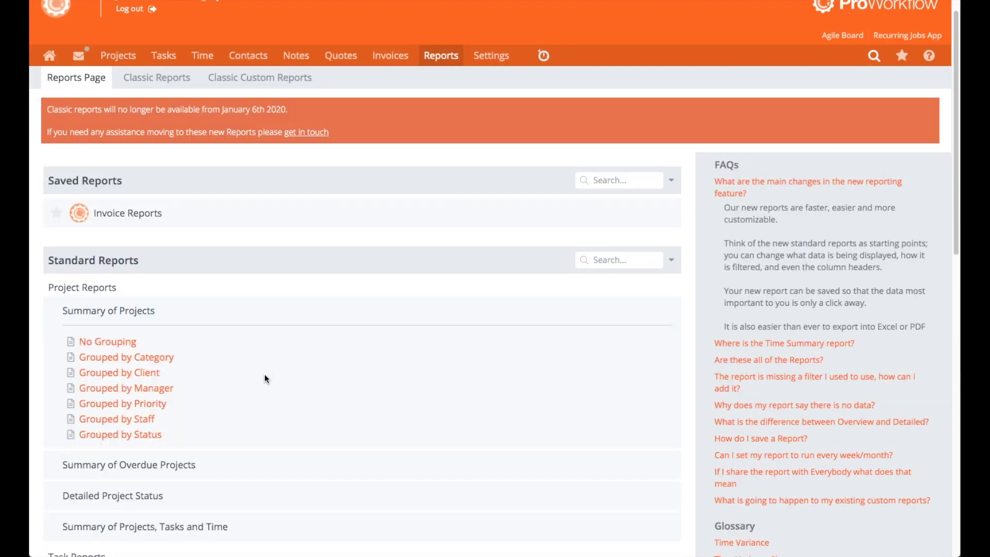
left_click(143, 374)
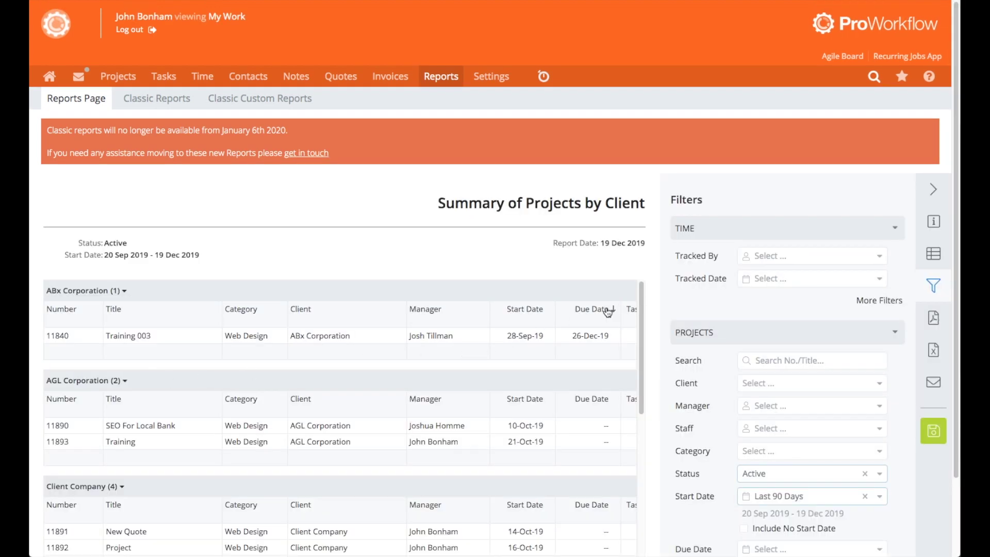
scroll(726, 269, "down", 2)
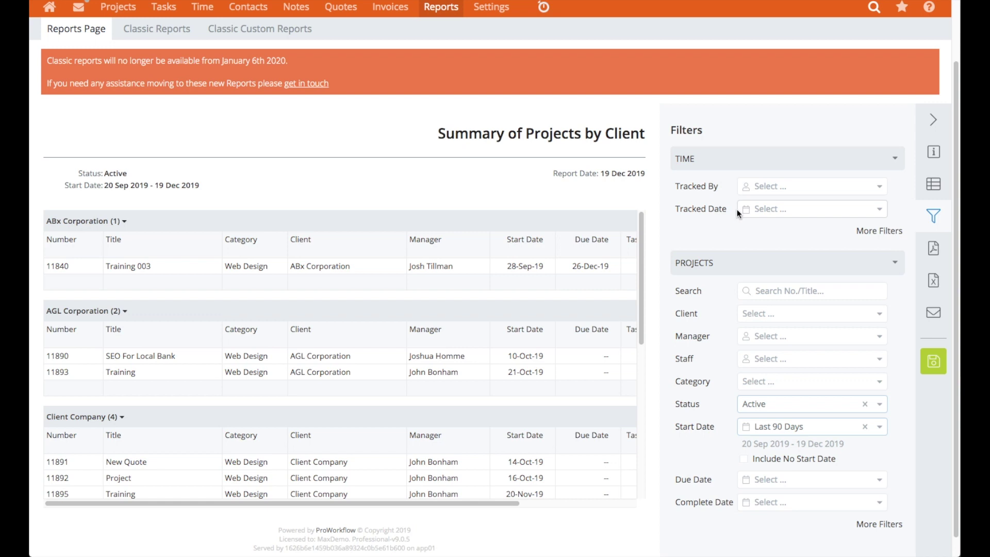
Remove the Start Date, Due Date, Task Time Allocated and Filtered Time Spent fields from the report layout and refresh it.
left_click(934, 183)
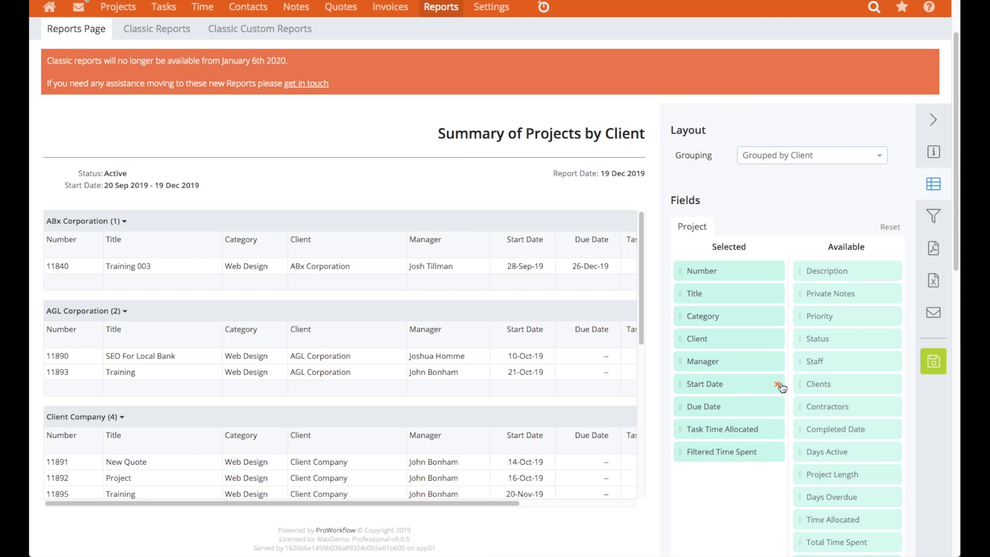
left_click(778, 384)
left_click(777, 384)
left_click(778, 384)
left_click(777, 384)
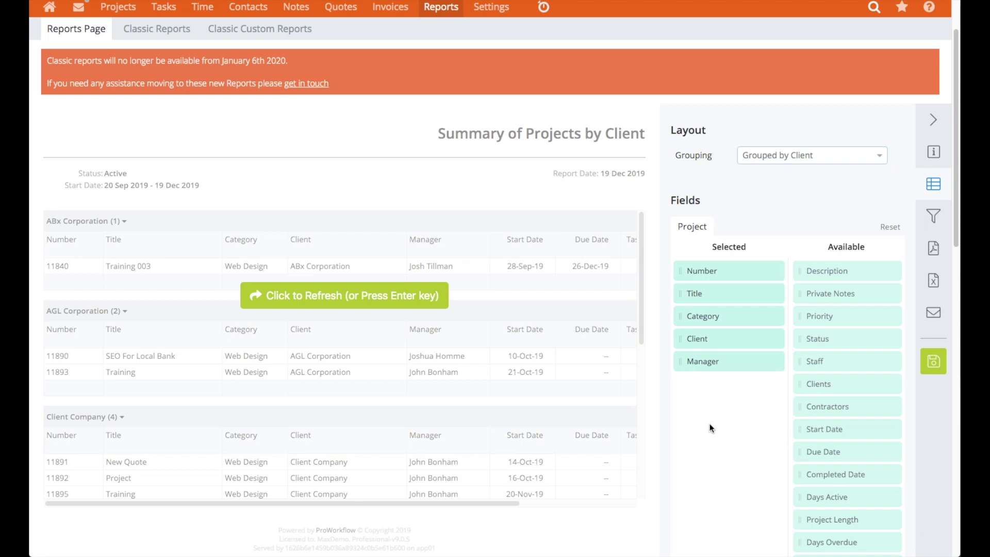
left_click(418, 293)
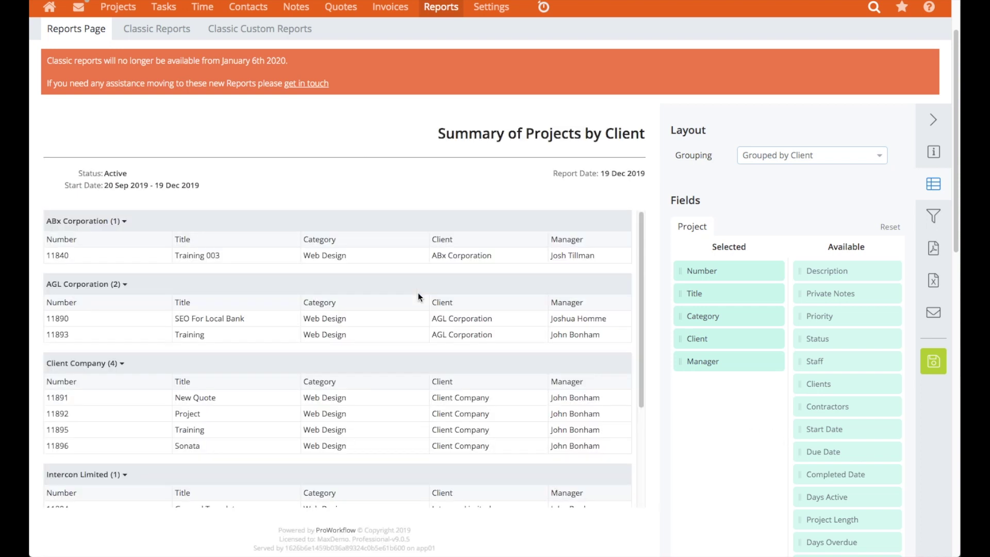
Remove the Category field from the report's selected fields and refresh the report.
left_click(508, 238)
left_click(777, 317)
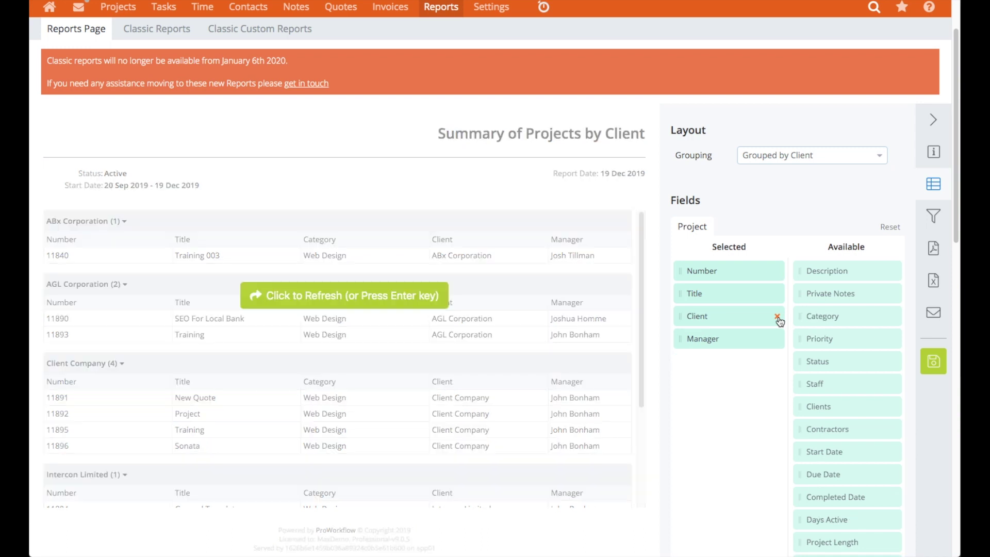
left_click(416, 298)
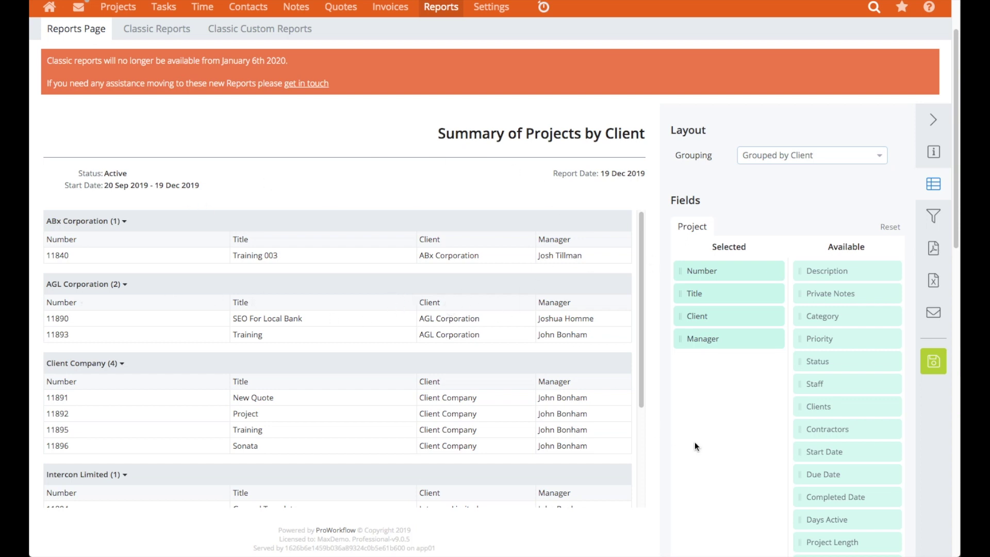
Add the Completed Date, Invoice Total and Paid fields after Manager, in that order, and refresh the report.
scroll(695, 441, "down", 1)
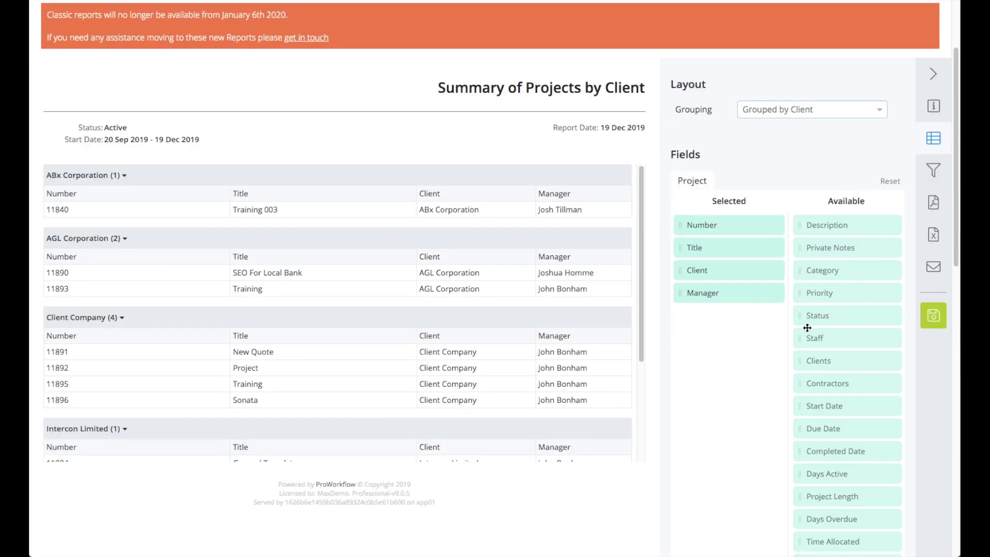
scroll(850, 242, "down", 1)
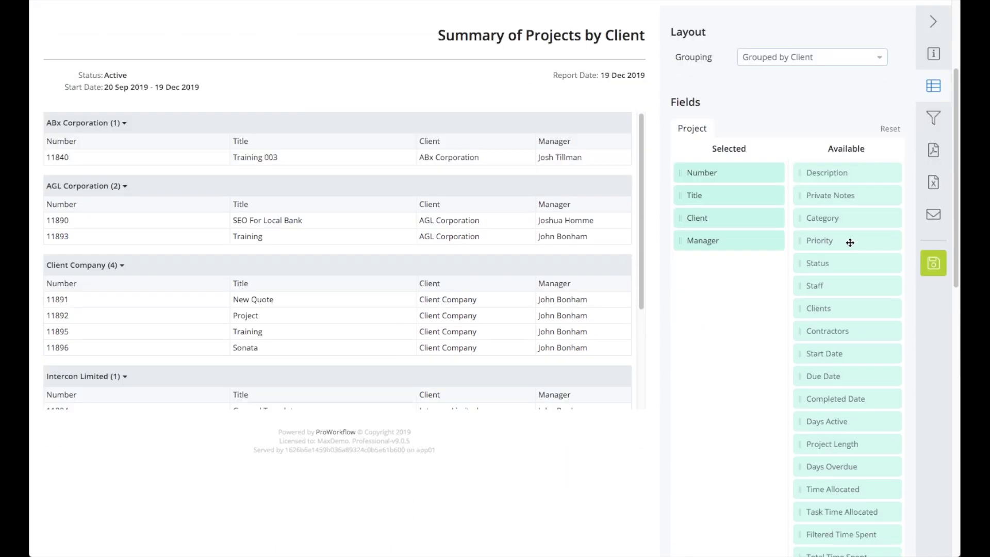
scroll(850, 242, "down", 3)
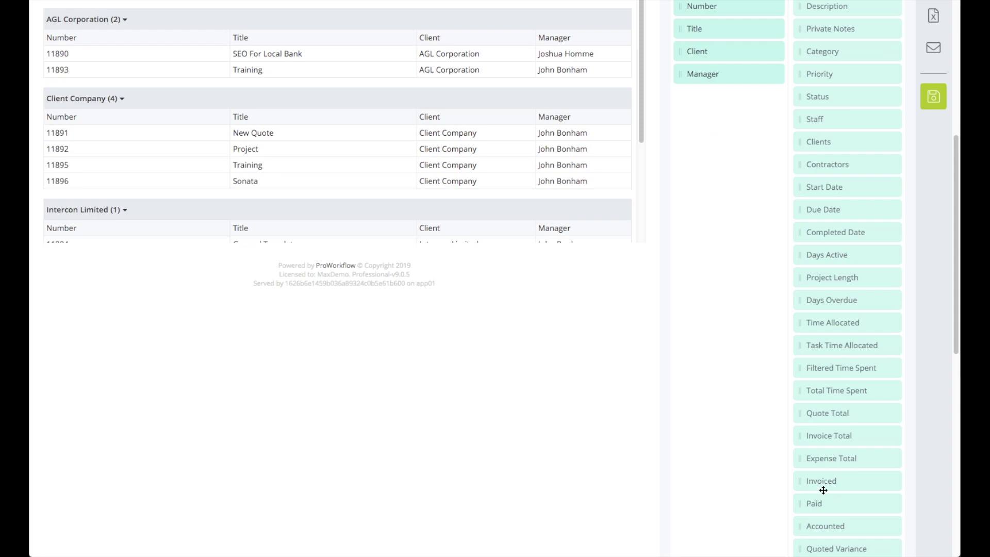
left_click_drag(807, 504, 692, 326)
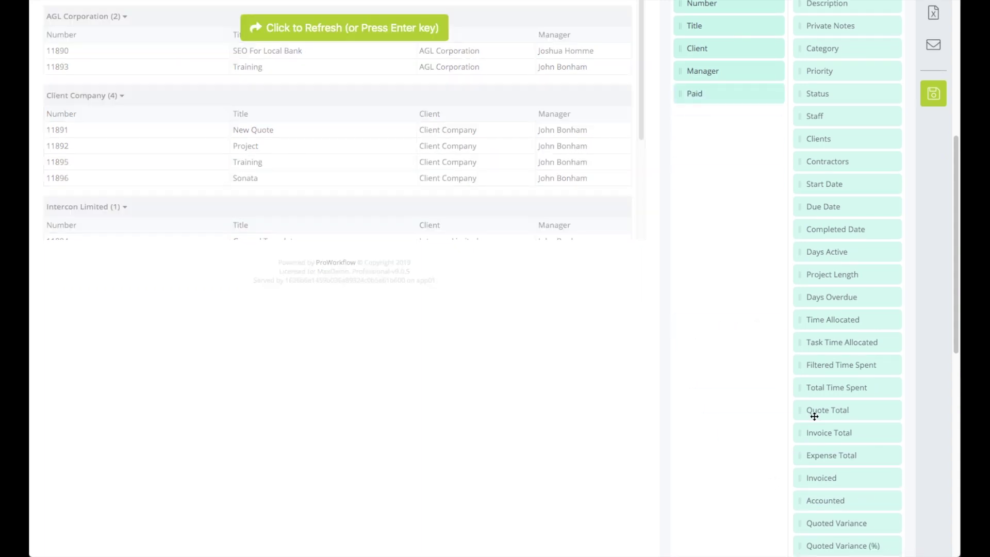
left_click_drag(846, 229, 724, 243)
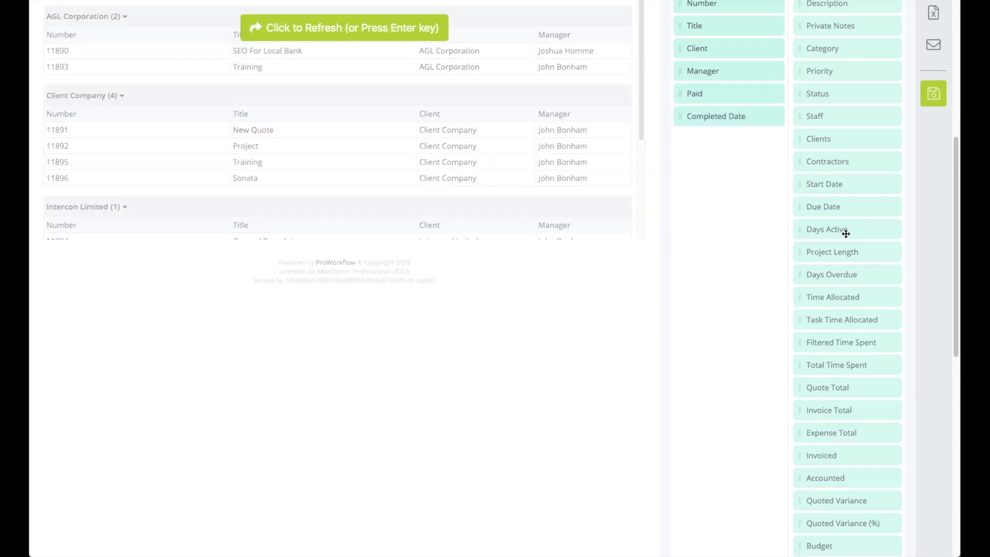
left_click_drag(818, 411, 695, 279)
scroll(696, 280, "up", 2)
left_click(371, 308)
left_click_drag(685, 375, 684, 434)
left_click(410, 303)
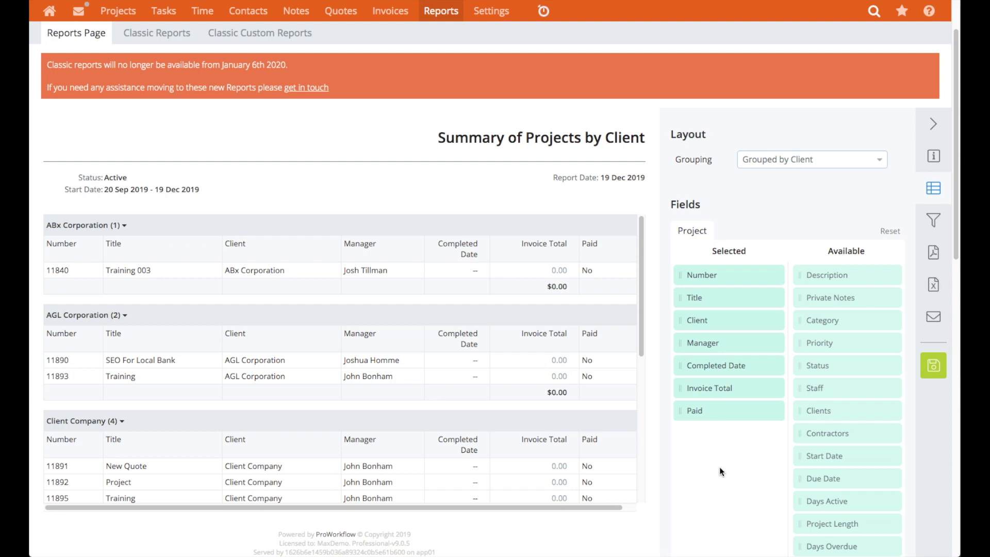
Rename the Invoice Total column as Project Value.
double_click(703, 389)
type("Project")
key("Delete")
key("Delete")
key("Delete")
key("Delete")
key("Delete")
type("Value")
key("Return")
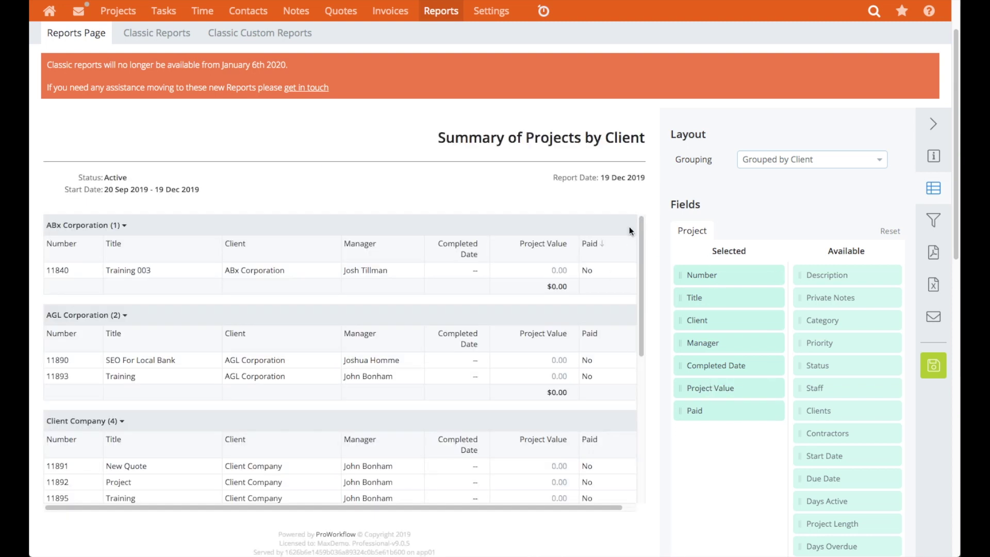
Show the additional project filters and set the Paid filter to No.
left_click(934, 220)
scroll(797, 361, "down", 1)
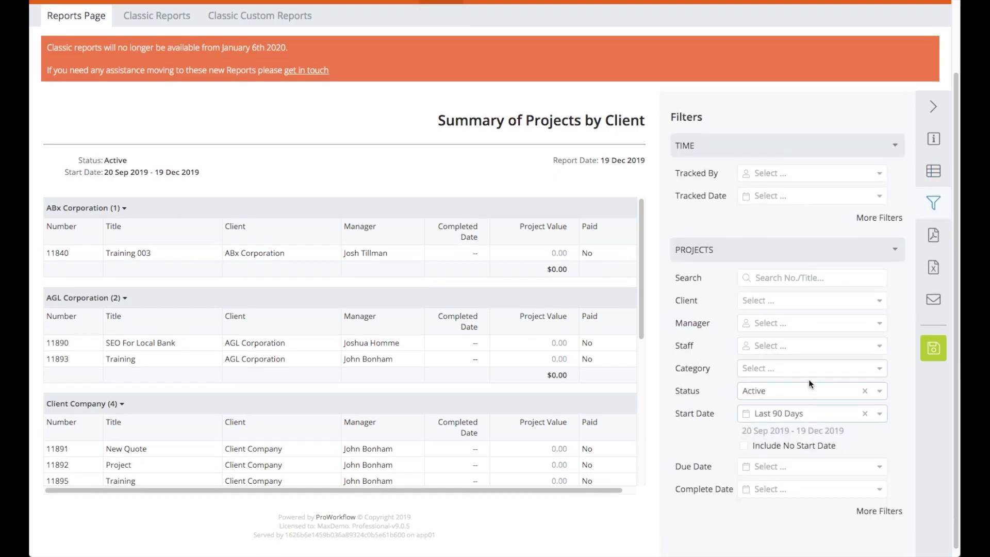
left_click(871, 511)
scroll(701, 435, "down", 3)
left_click(751, 423)
left_click(772, 468)
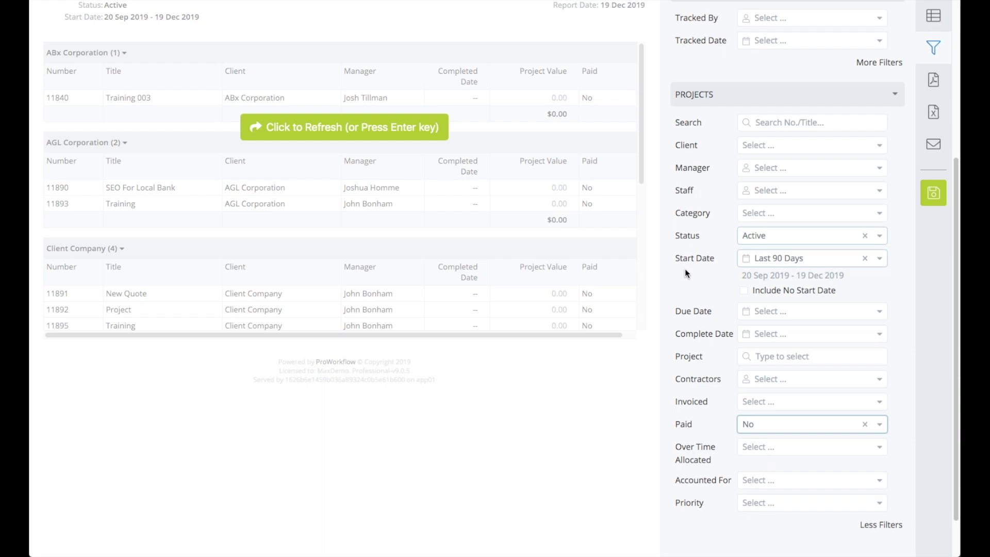
Clear the Status and Start Date project filters and refresh the report.
left_click(864, 235)
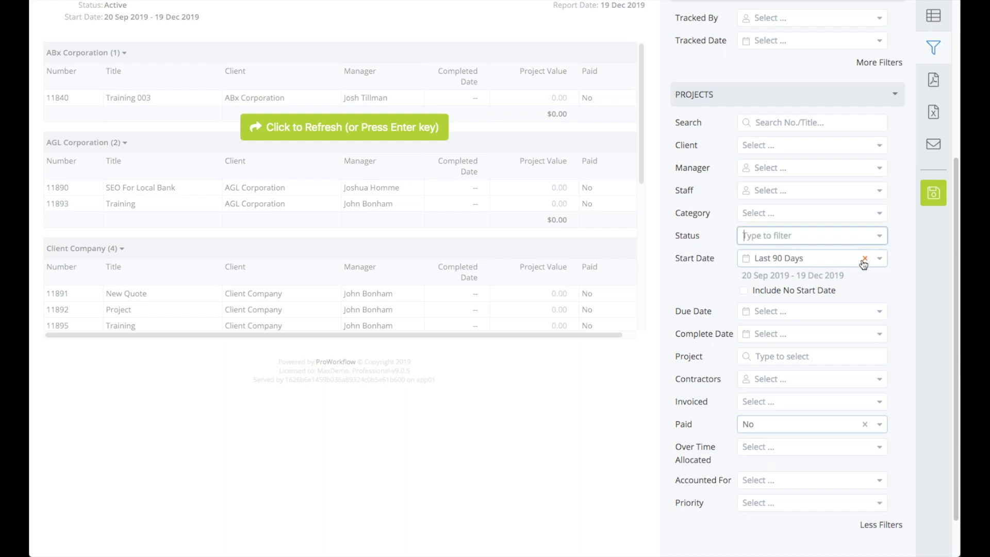
left_click(865, 258)
left_click(423, 136)
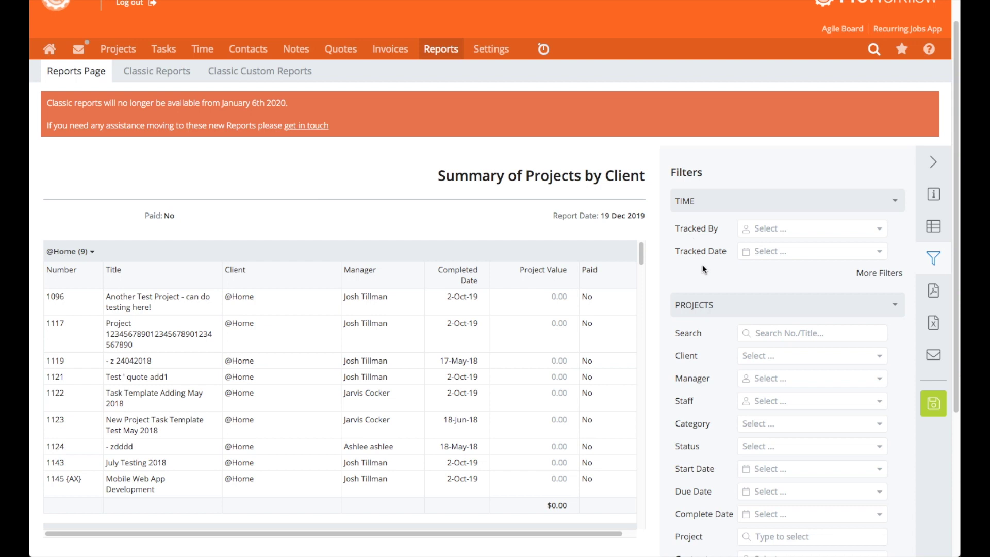
Change the report's grouping to Grouped by Manager.
left_click(937, 229)
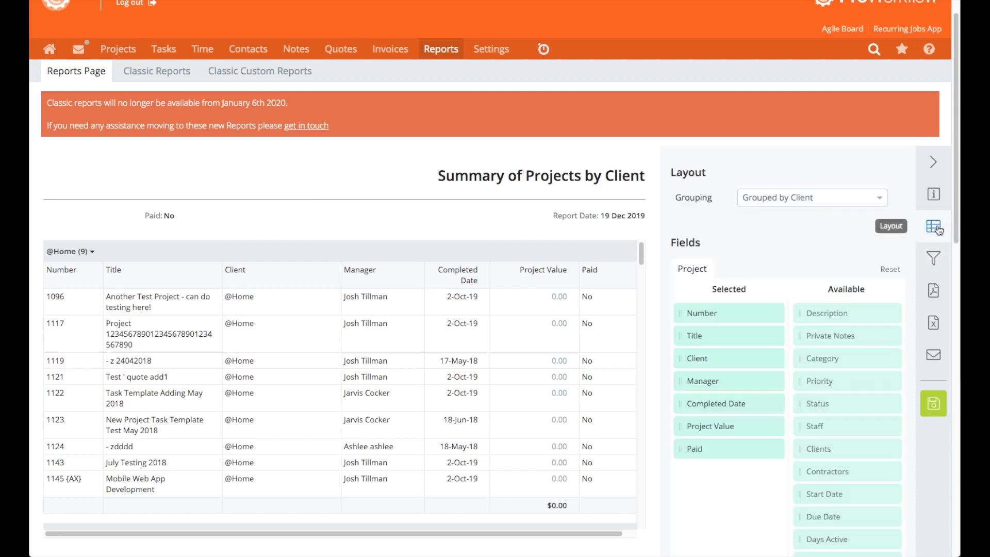
left_click(857, 199)
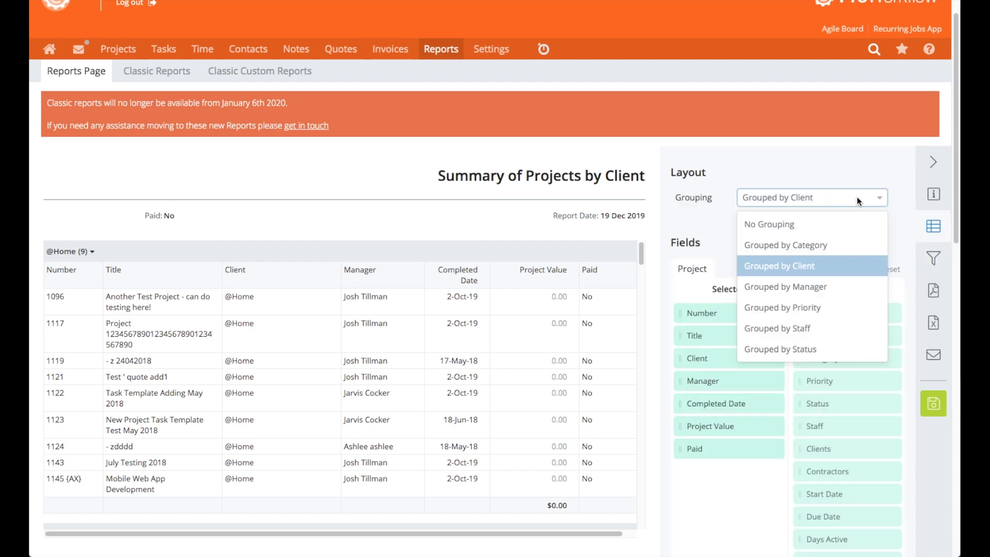
left_click(836, 286)
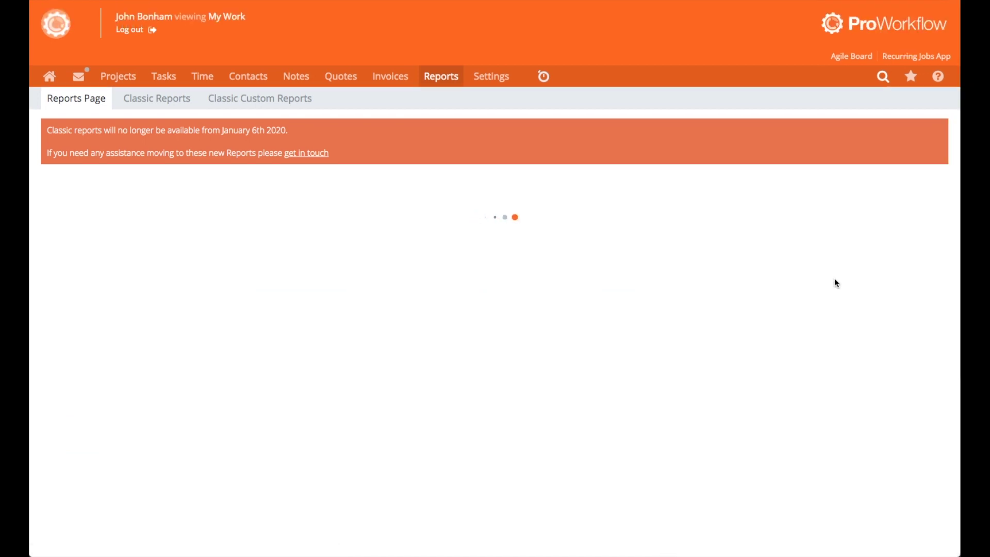
scroll(732, 277, "down", 2)
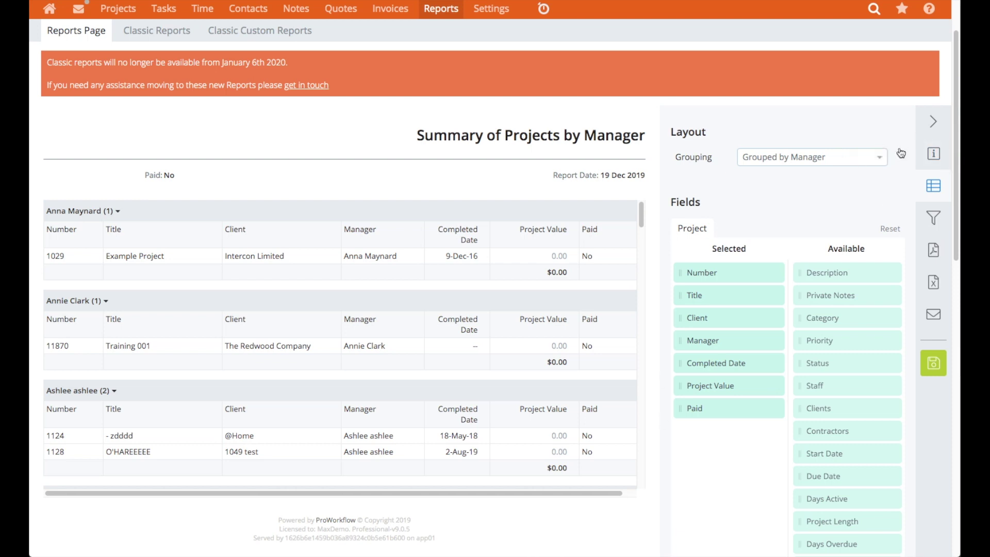
Name the report Unpaid Projects and save it as a copy.
left_click(934, 153)
left_click(763, 174)
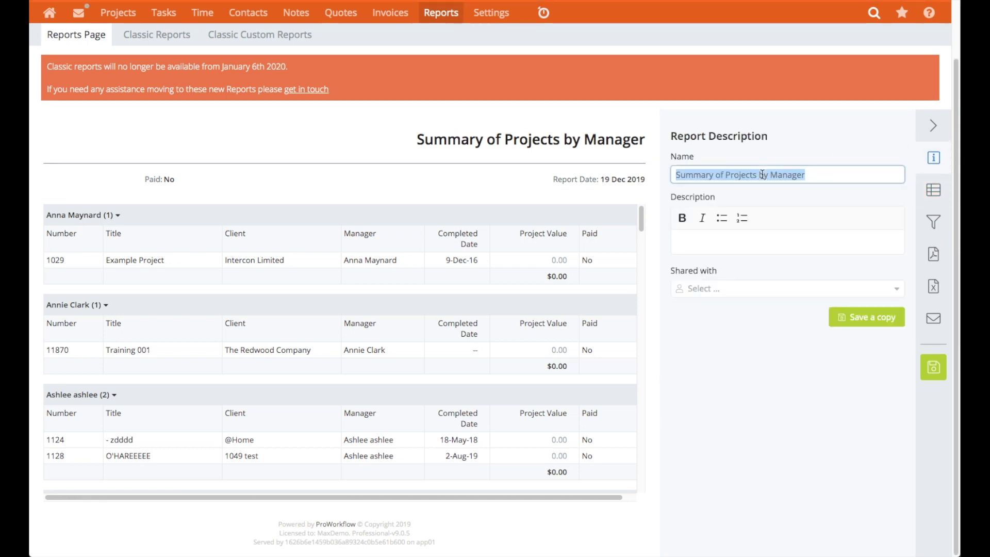
type("Unpaid Projects")
left_click(844, 317)
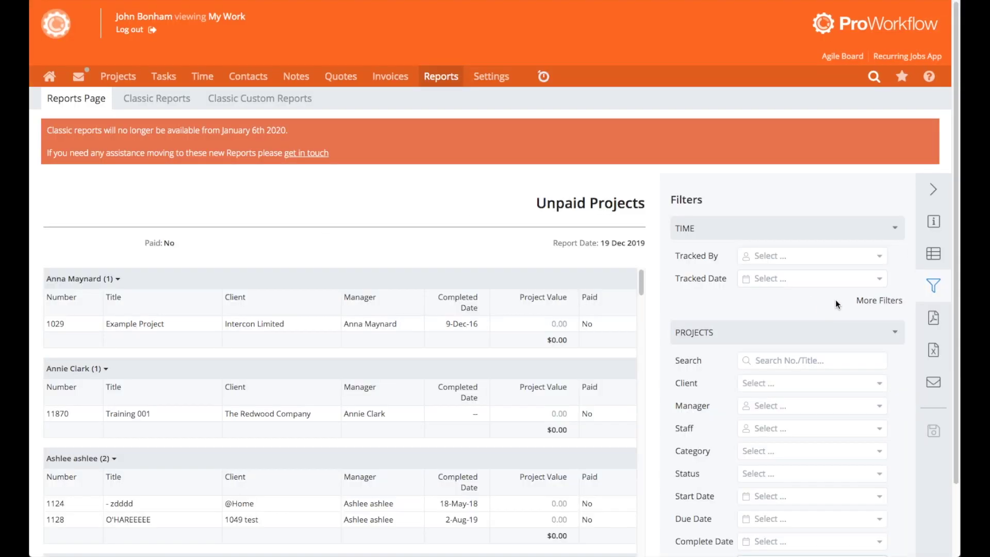
Share the Unpaid Projects report with two staff members and save the change.
left_click(933, 221)
left_click(753, 351)
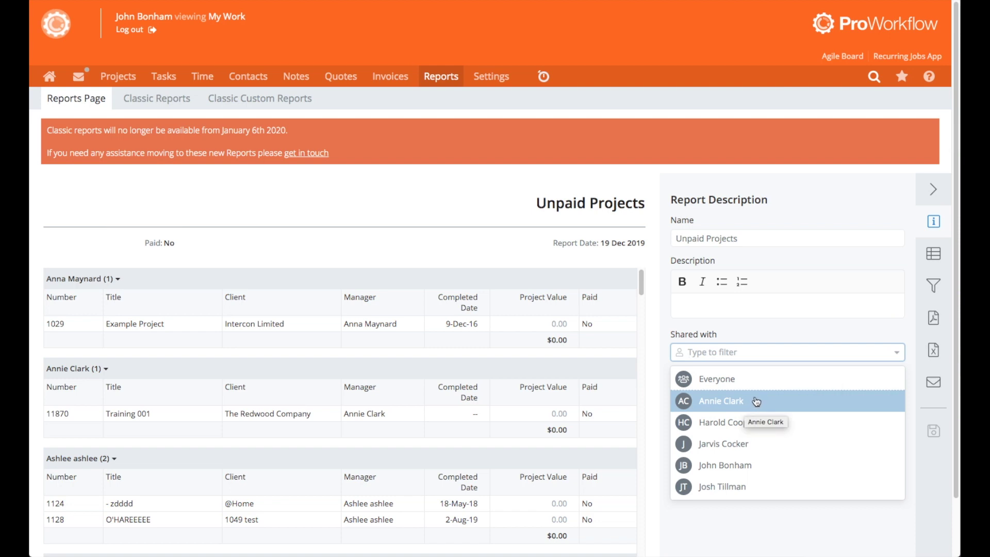
left_click(757, 401)
left_click(794, 360)
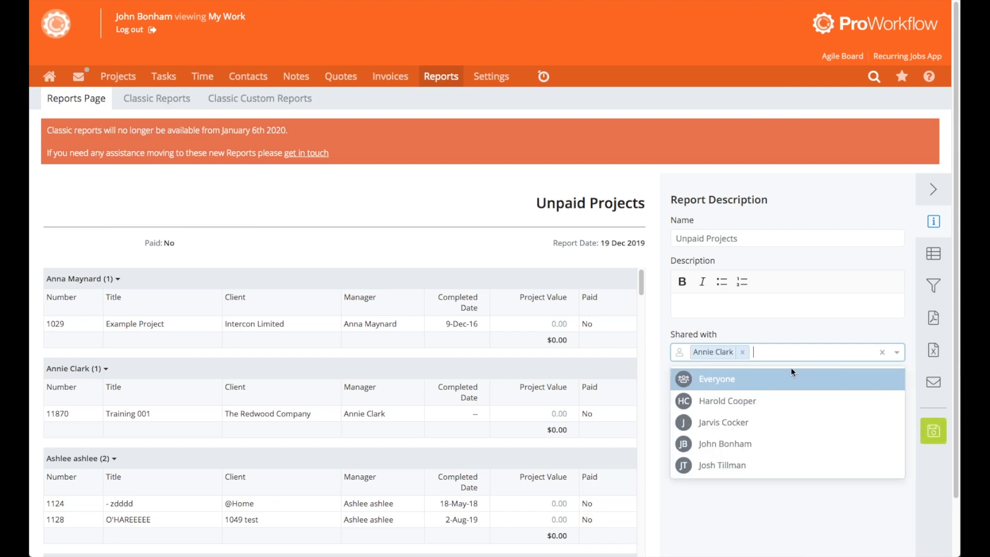
left_click(743, 423)
left_click(887, 378)
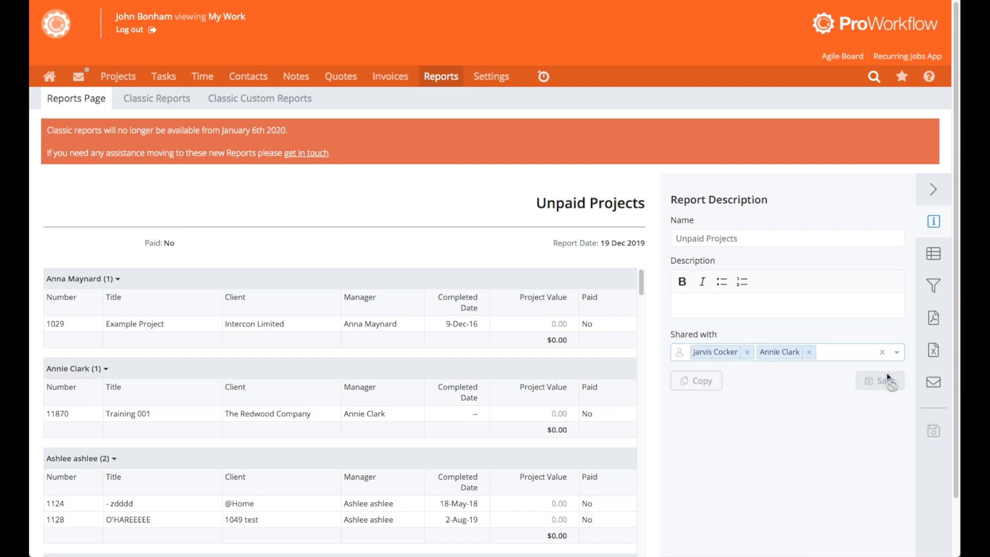
Open the Unpaid Projects report from Saved Reports on the Reports Page and return to the list.
left_click(77, 99)
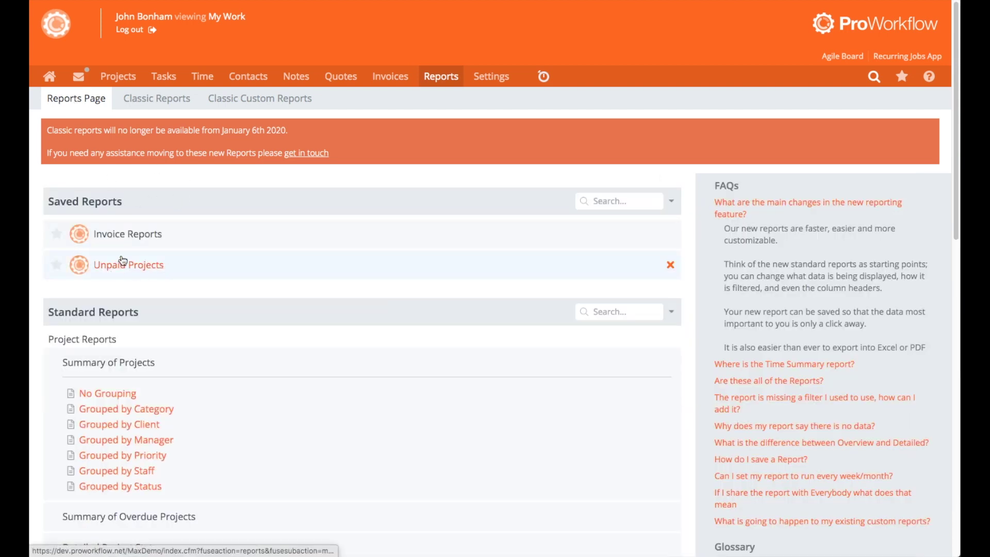
left_click(140, 264)
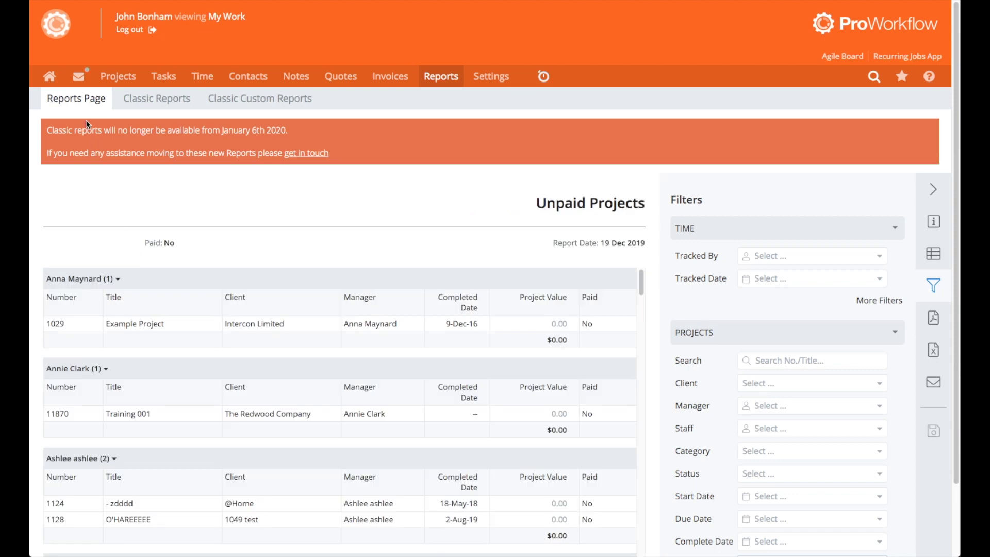
left_click(92, 102)
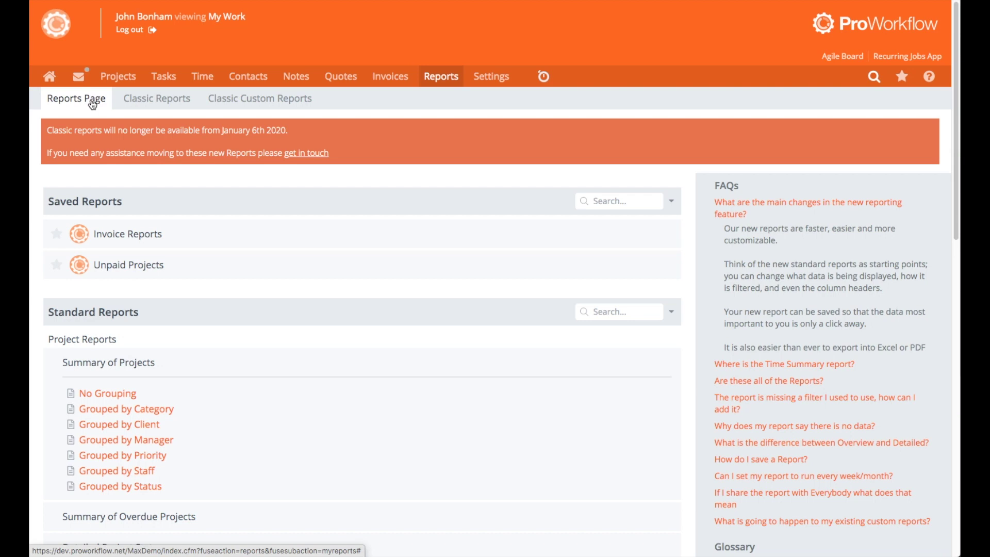
Examine the groupings offered for Time Spent by Date Range, Time Spent by Staff, Summary of Invoices and Invoices by Status.
left_click(359, 372)
scroll(359, 373, "down", 3)
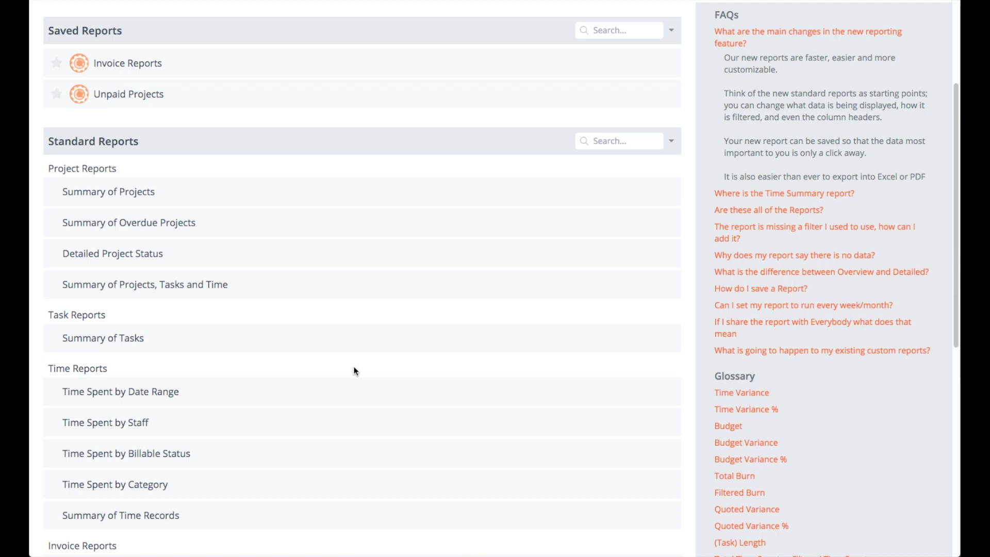
left_click(338, 393)
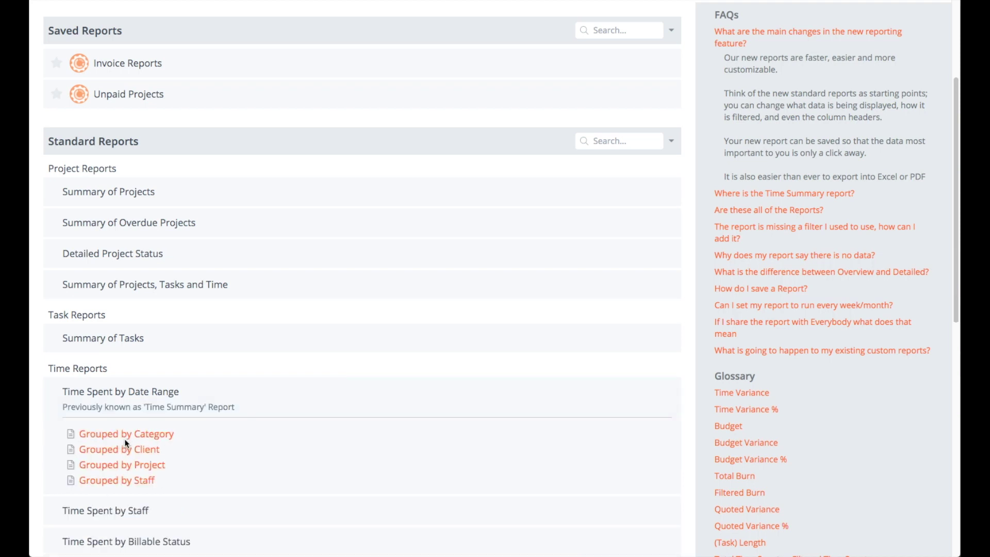
left_click(261, 392)
left_click(257, 431)
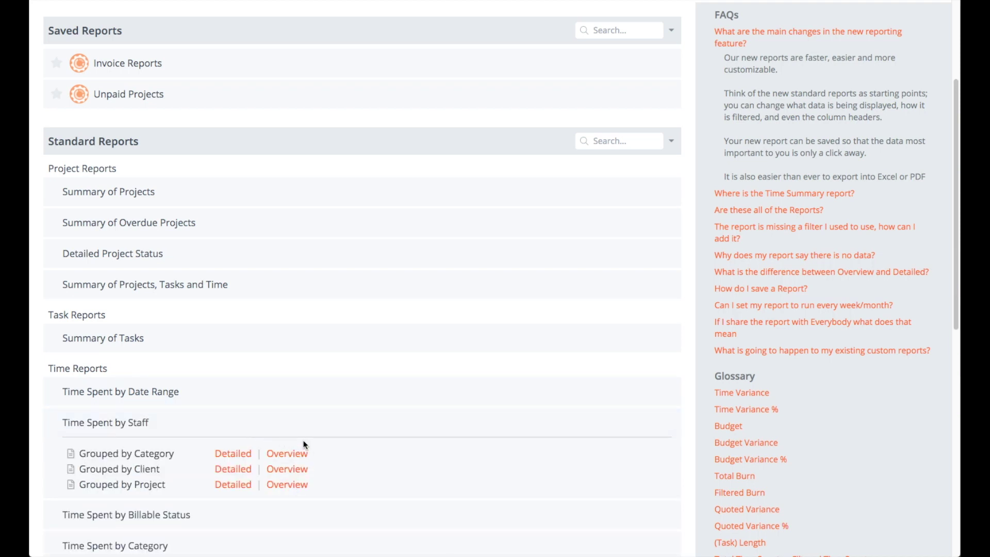
left_click(286, 424)
scroll(289, 420, "down", 5)
scroll(487, 365, "up", 1)
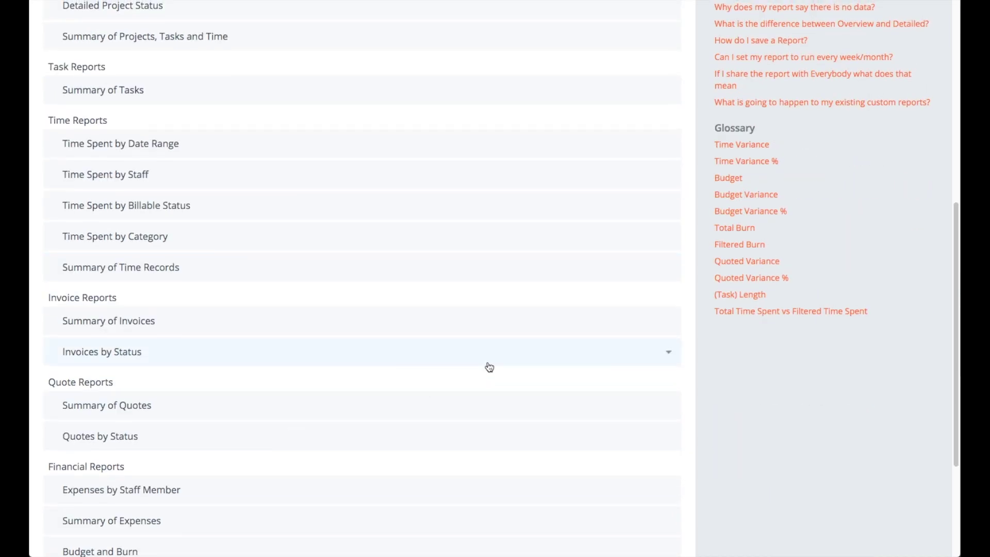
left_click(375, 332)
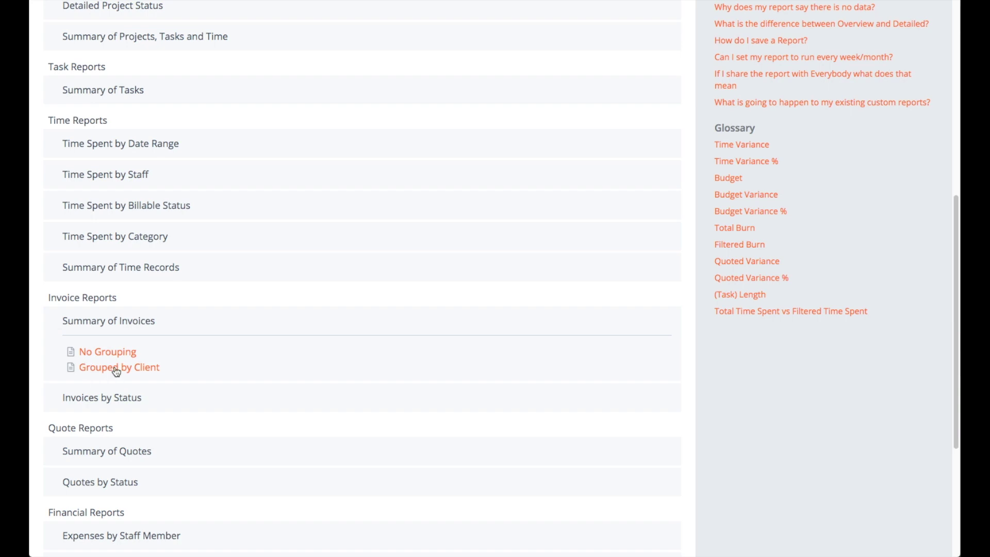
left_click(220, 332)
left_click(225, 350)
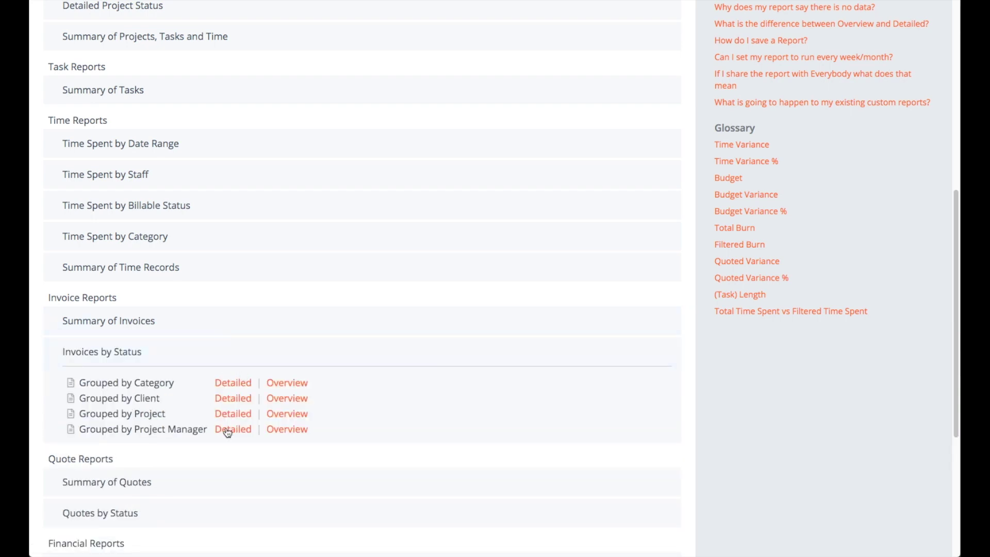
left_click(273, 367)
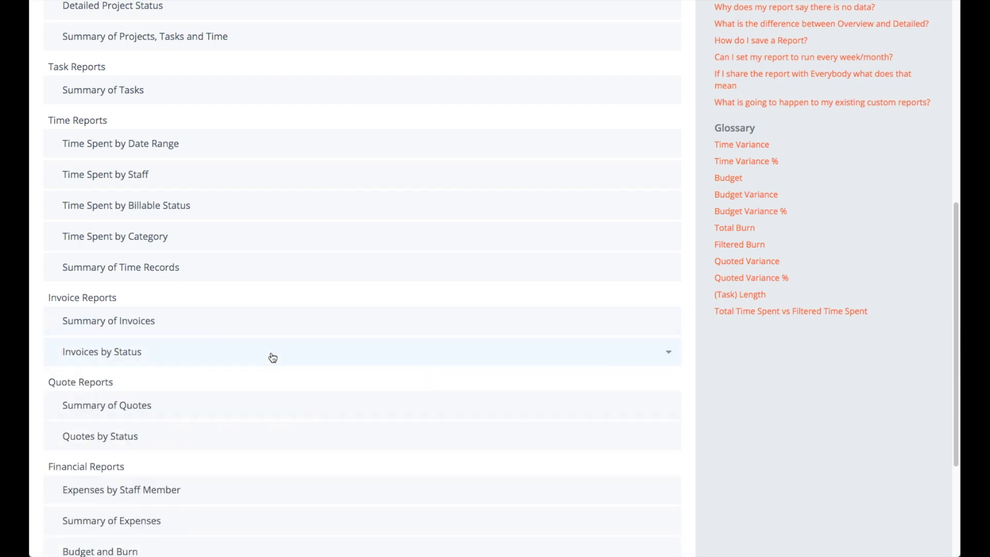
Open the Time Spent by Date Range report grouped by Category and view its layout and filter options.
left_click(281, 152)
left_click(170, 189)
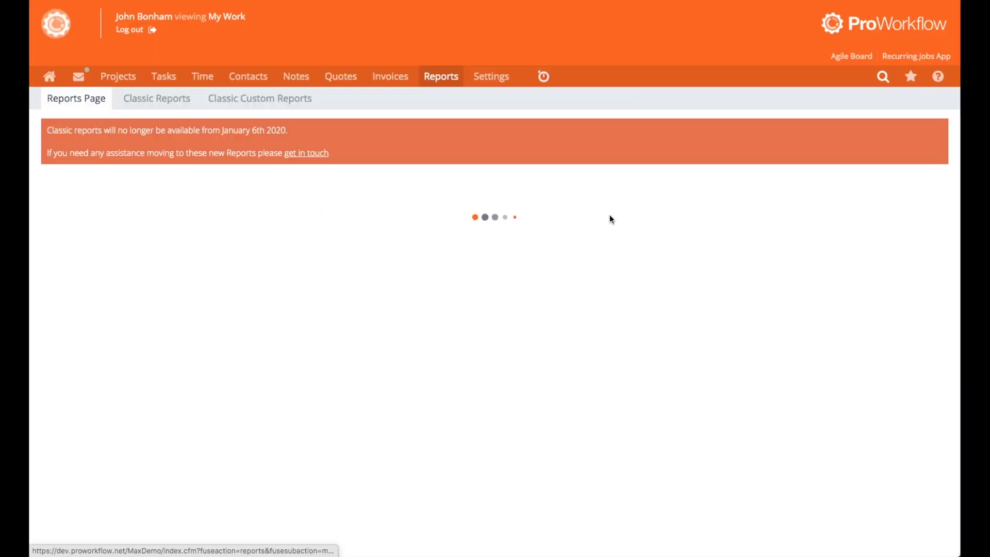
left_click(936, 263)
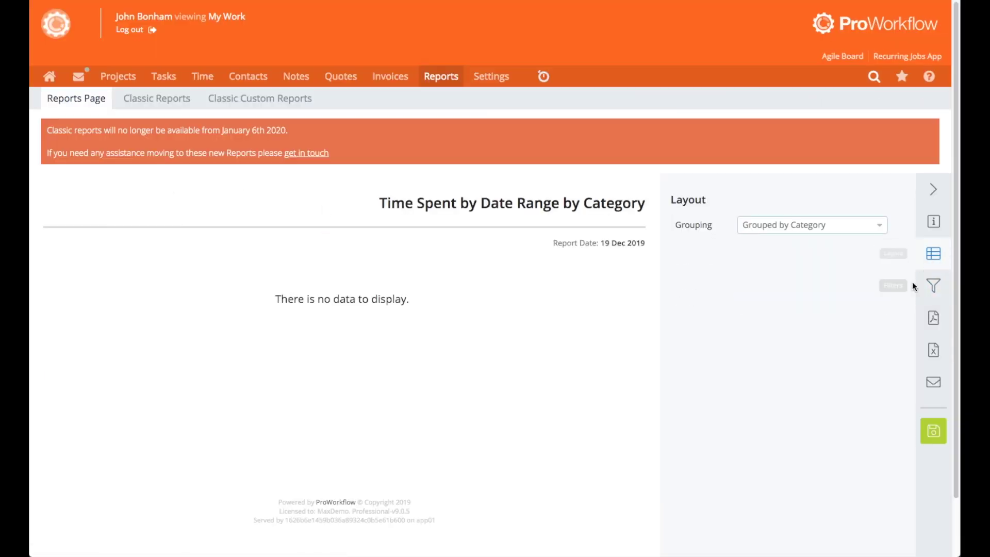
left_click(935, 287)
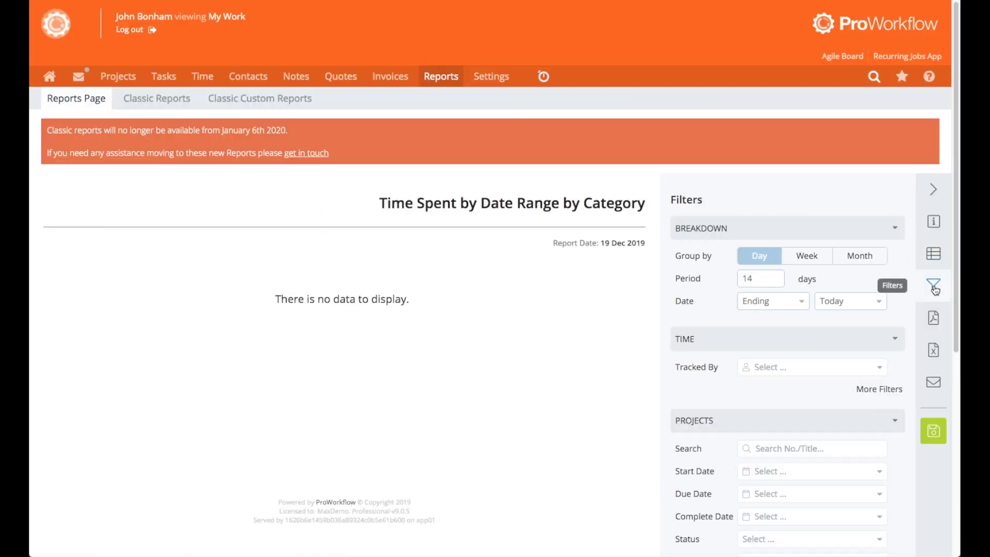
Return to the Reports Page and review the groupings of Time Spent by Date Range among the standard Time Reports.
left_click(72, 100)
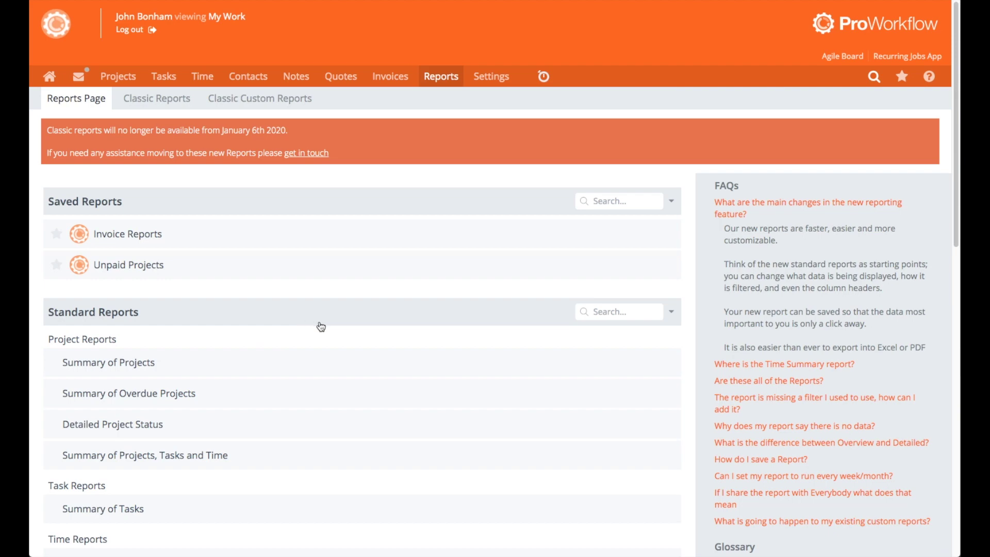
scroll(688, 300, "down", 3)
scroll(694, 303, "down", 4)
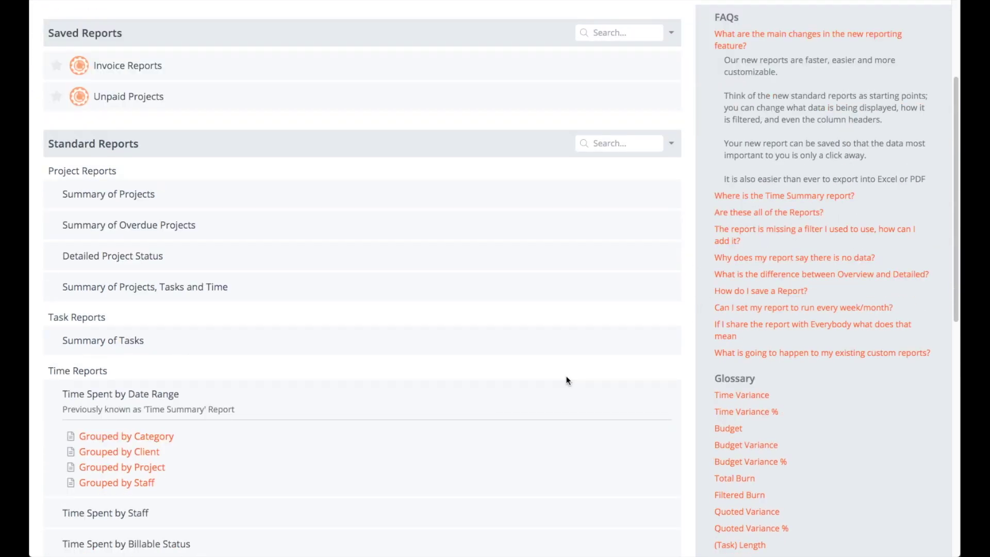
left_click(536, 388)
scroll(691, 314, "down", 5)
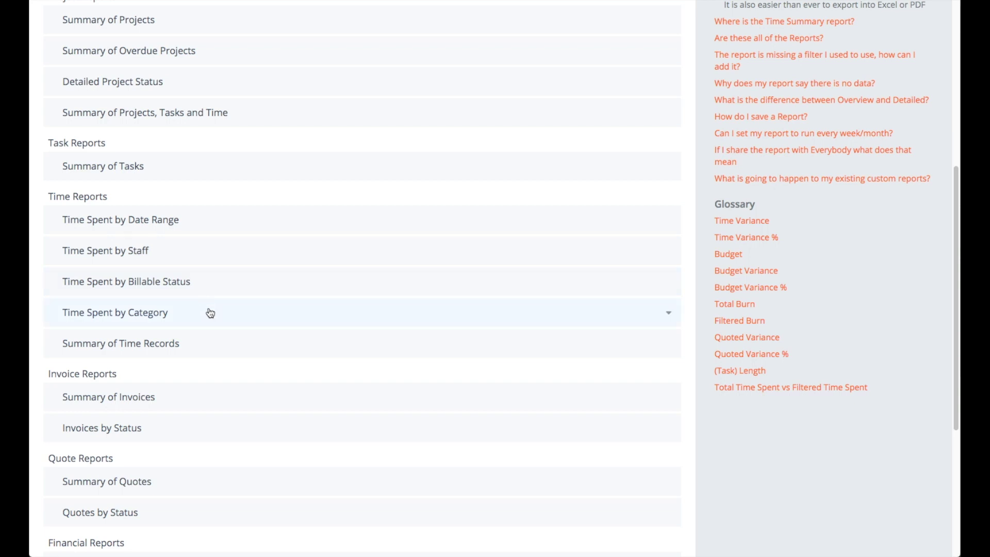
Open the Overview version of the Time Spent by Staff report grouped by Project and examine its table and filters.
left_click(199, 255)
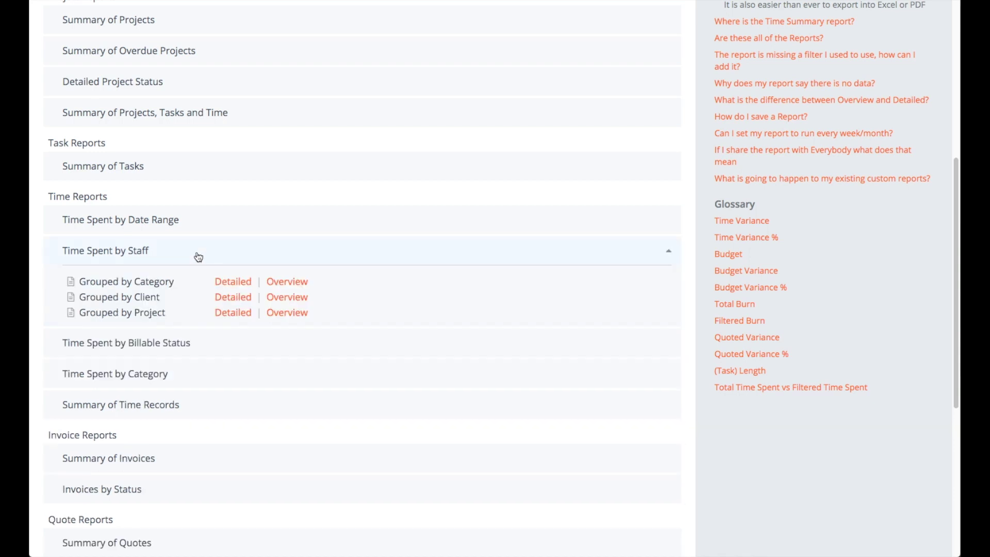
left_click(274, 314)
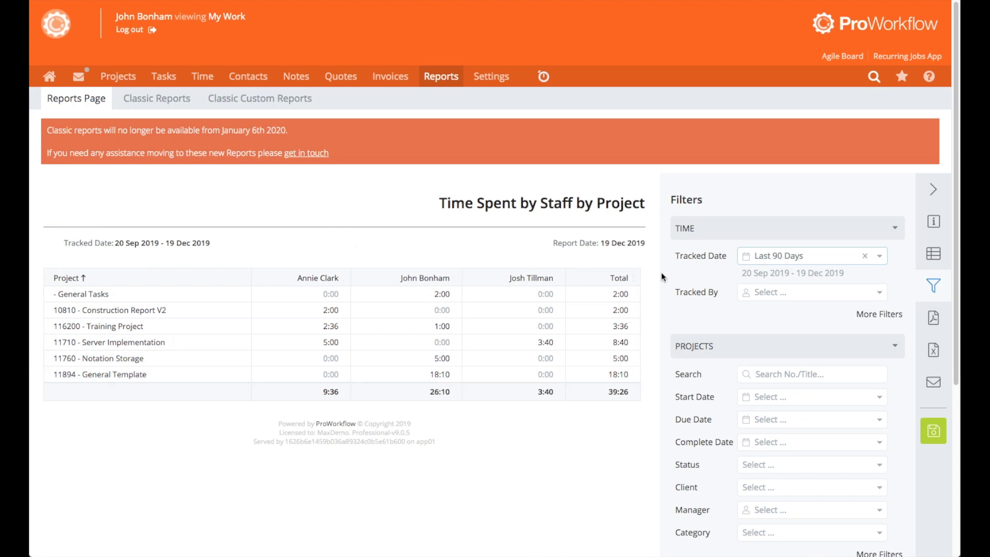
scroll(665, 276, "down", 3)
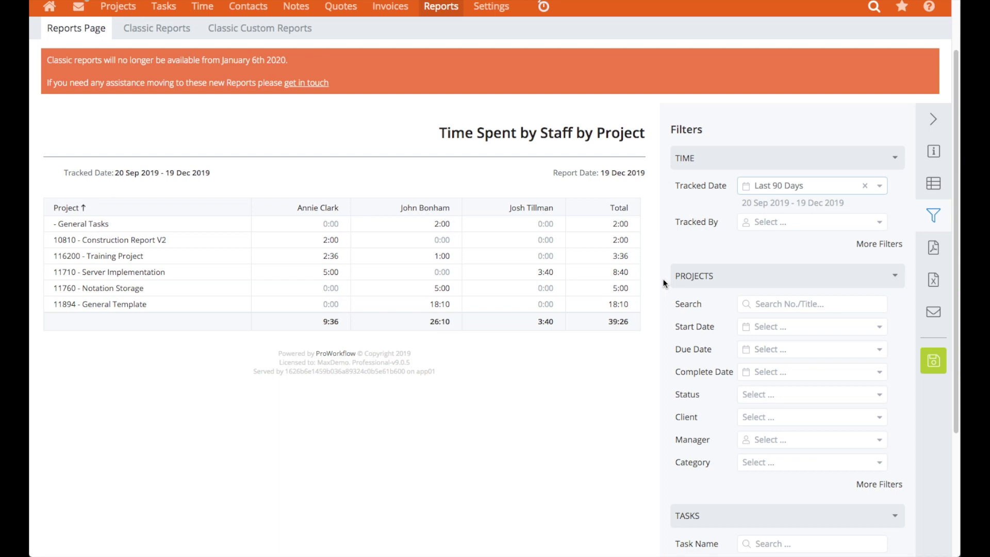